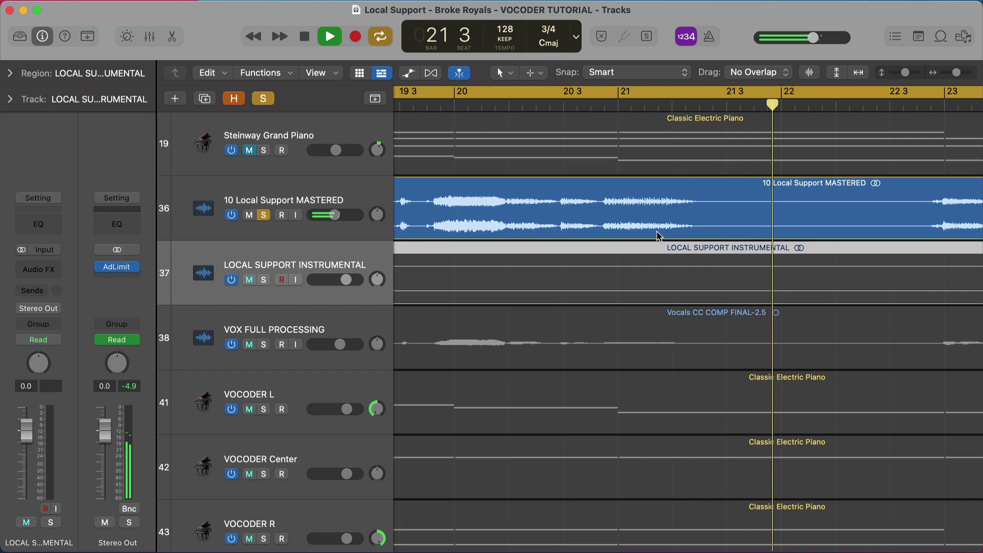
- Zoom out the timeline and listen to the soloed mastered mix play through bar 49
key("super+Left")
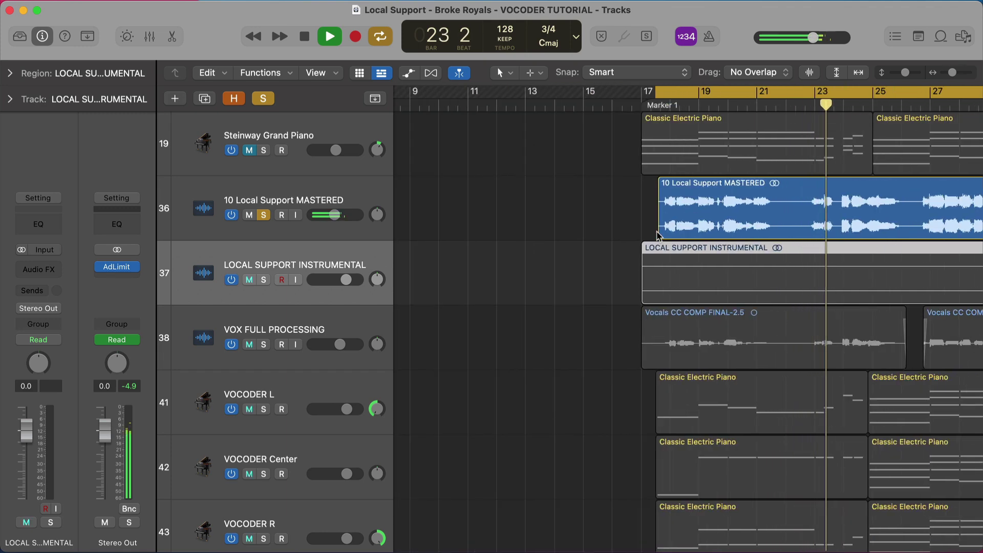
scroll(658, 234, "right", 5)
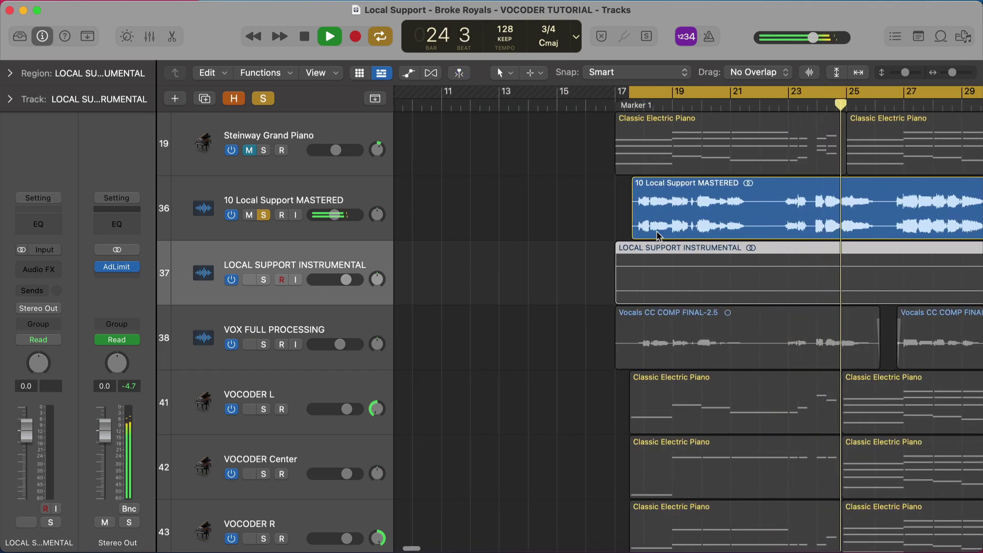
scroll(658, 235, "right", 4)
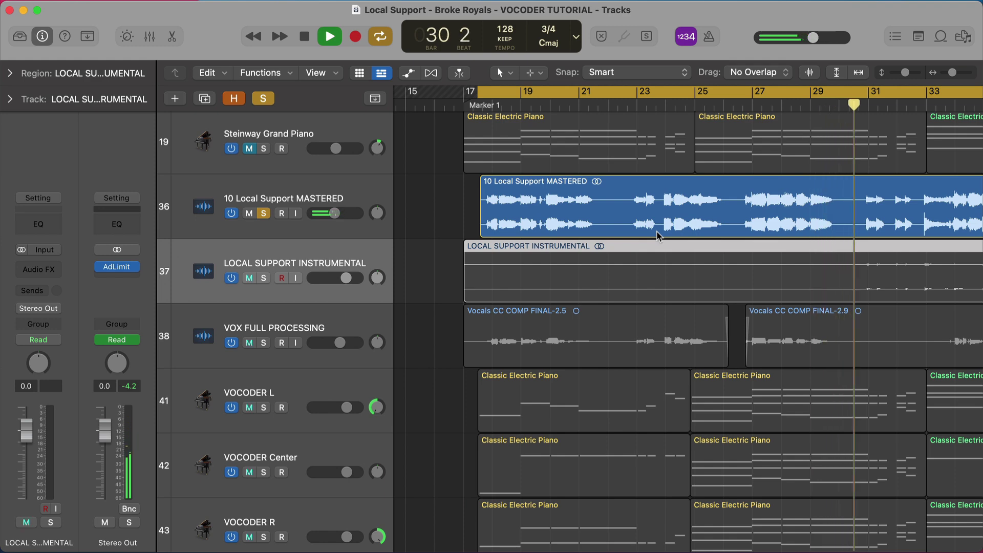
scroll(688, 245, "right", 4)
scroll(688, 246, "right", 4)
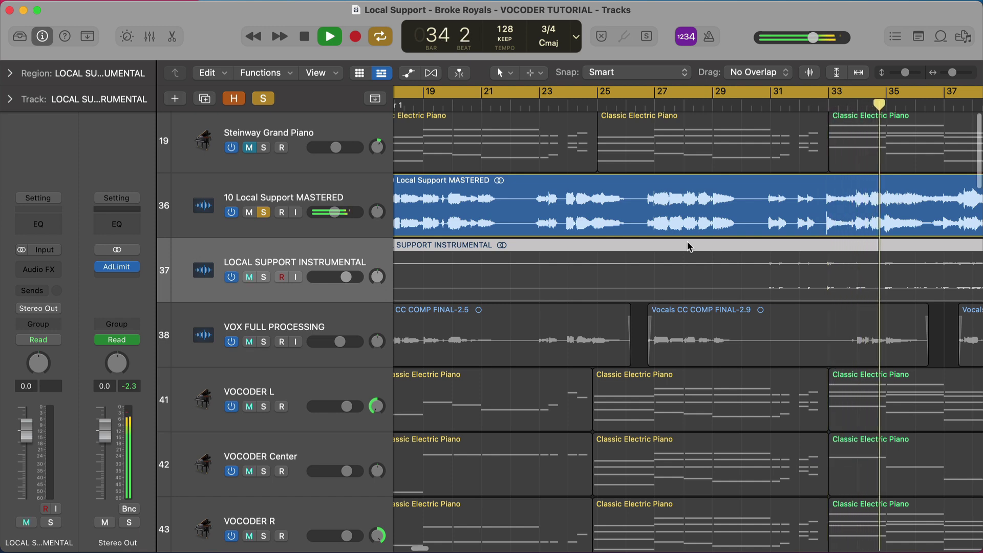
scroll(688, 245, "right", 4)
scroll(689, 247, "right", 2)
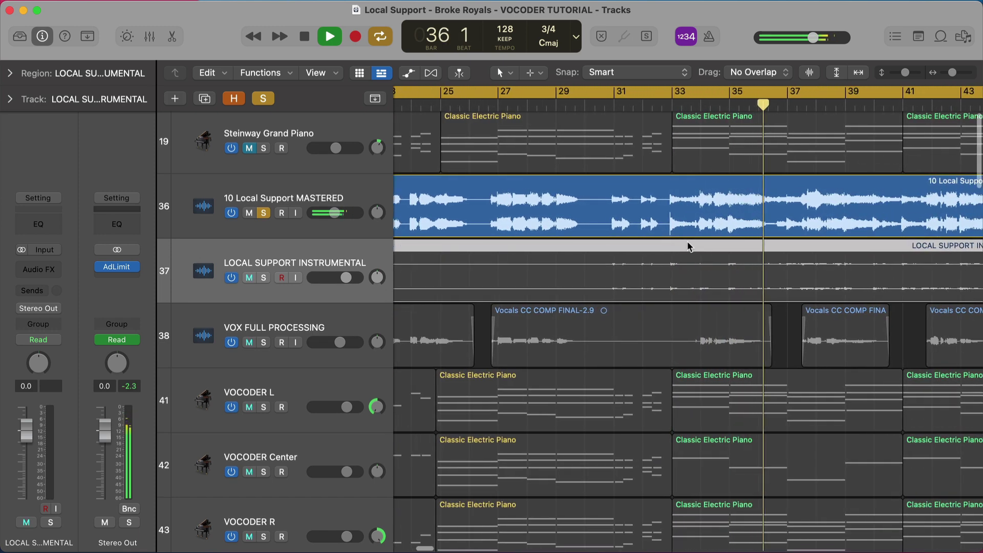
scroll(689, 245, "right", 2)
scroll(688, 247, "right", 2)
scroll(688, 245, "right", 2)
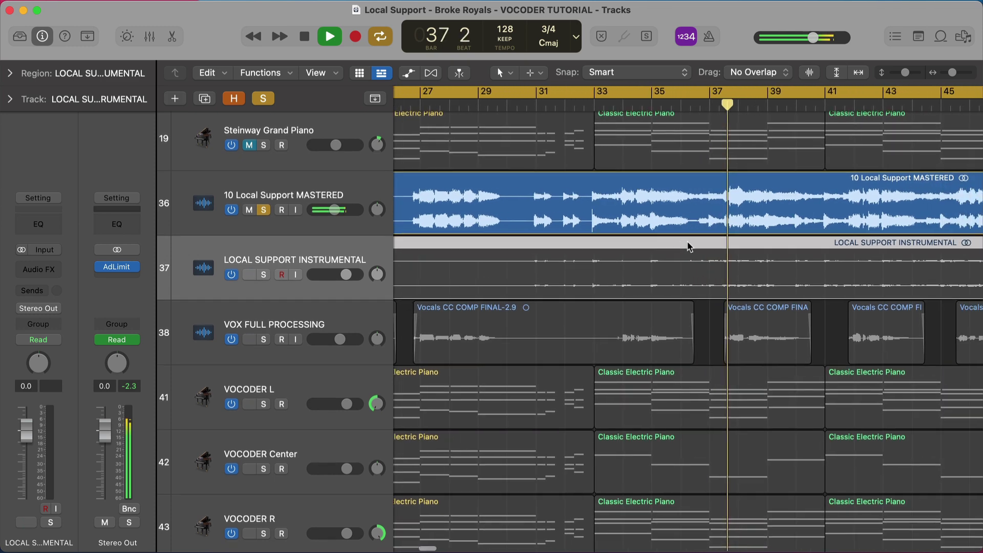
scroll(688, 246, "right", 2)
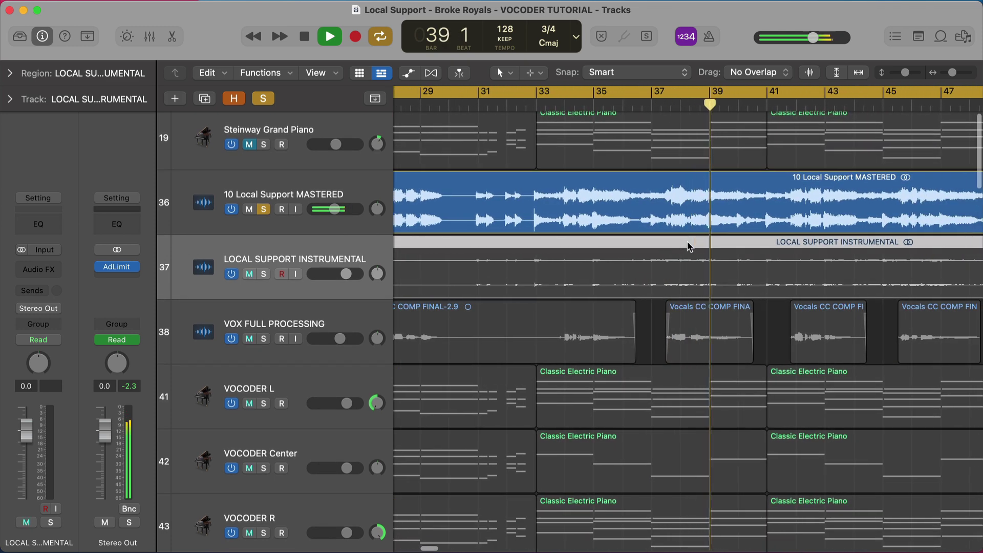
scroll(688, 245, "right", 2)
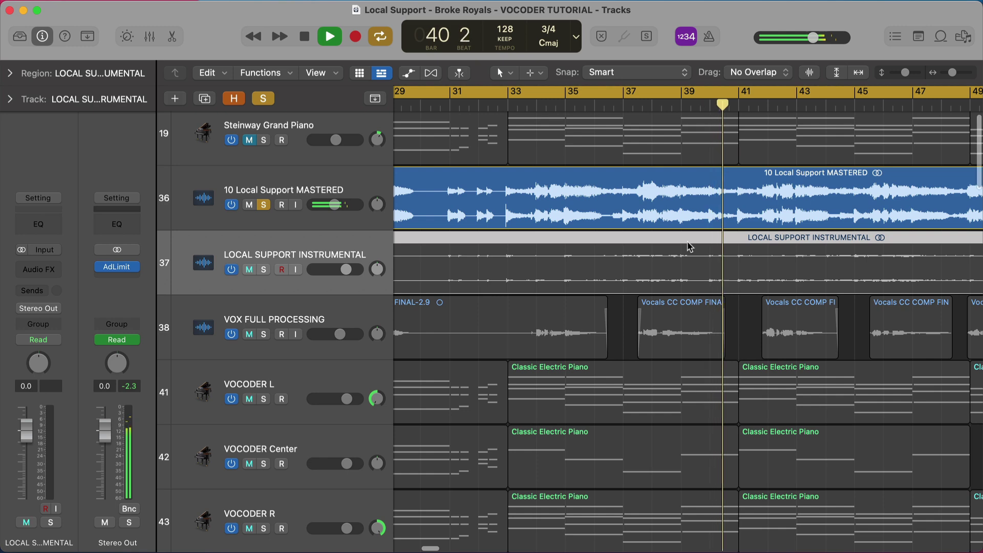
scroll(688, 245, "right", 2)
scroll(688, 247, "right", 2)
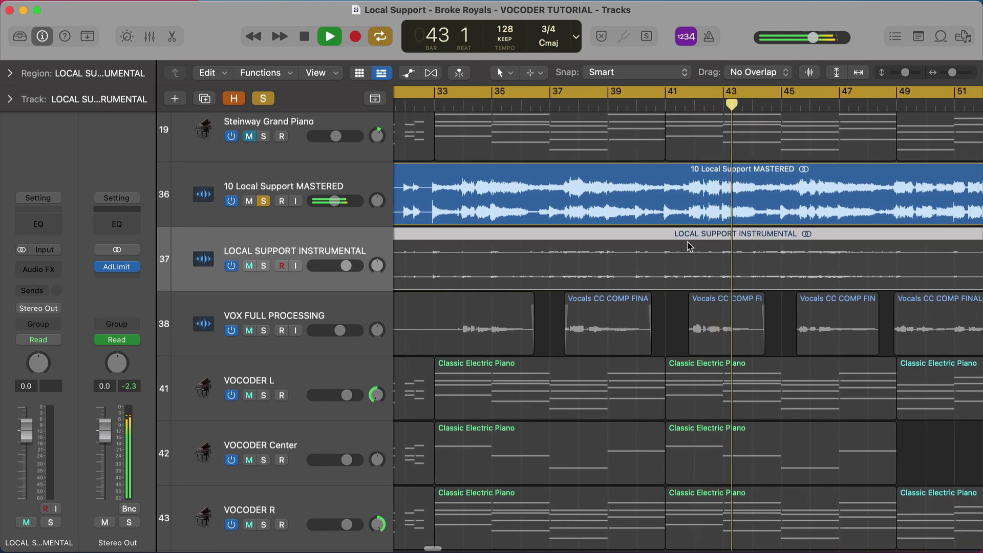
scroll(688, 246, "right", 3)
scroll(688, 246, "right", 3)
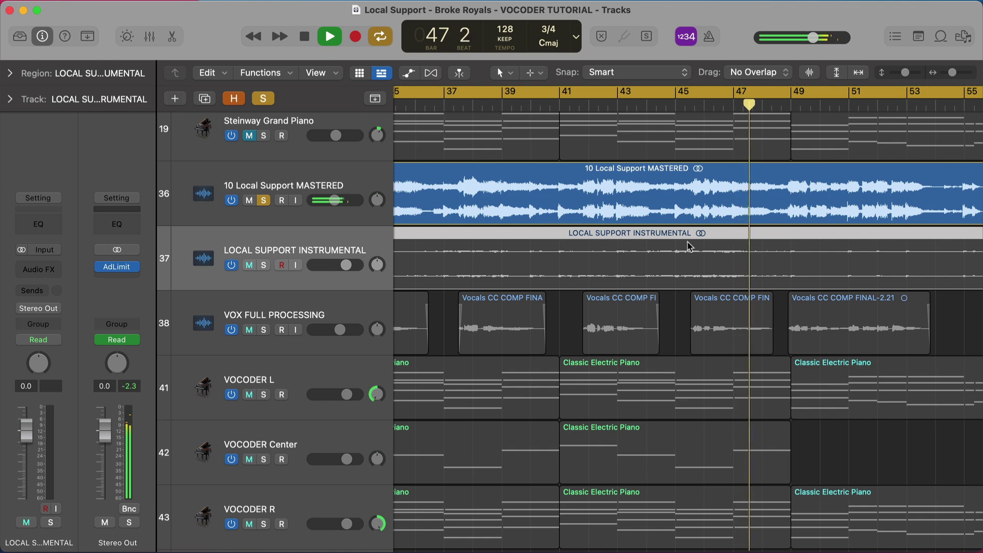
scroll(688, 246, "left", 2)
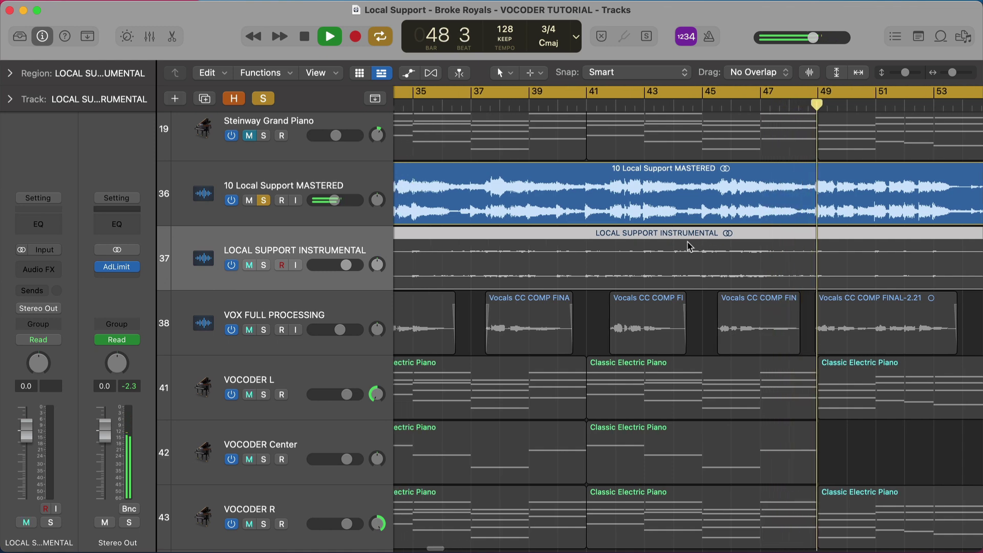
- Stop playback and unsolo the 10 Local Support MASTERED track
key("space")
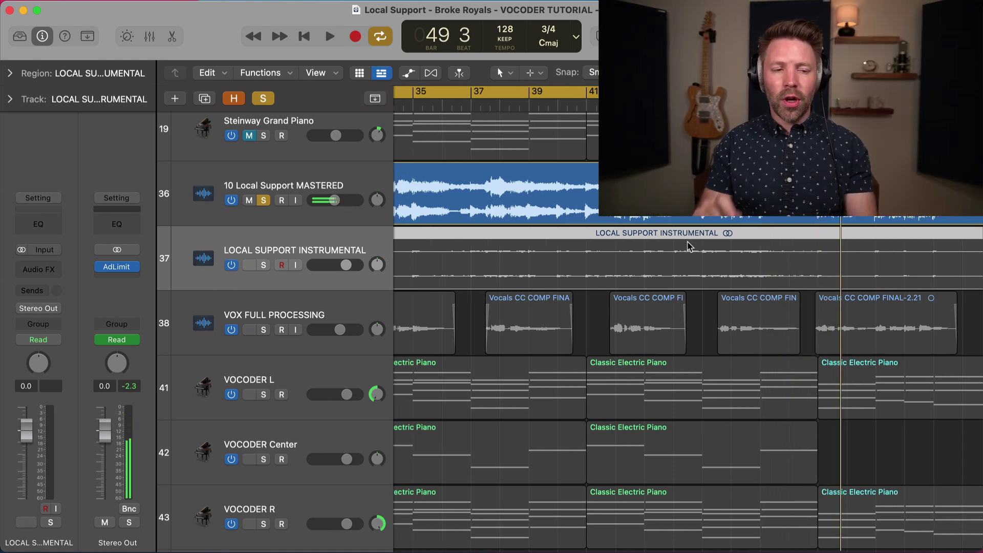
scroll(688, 246, "left", 10)
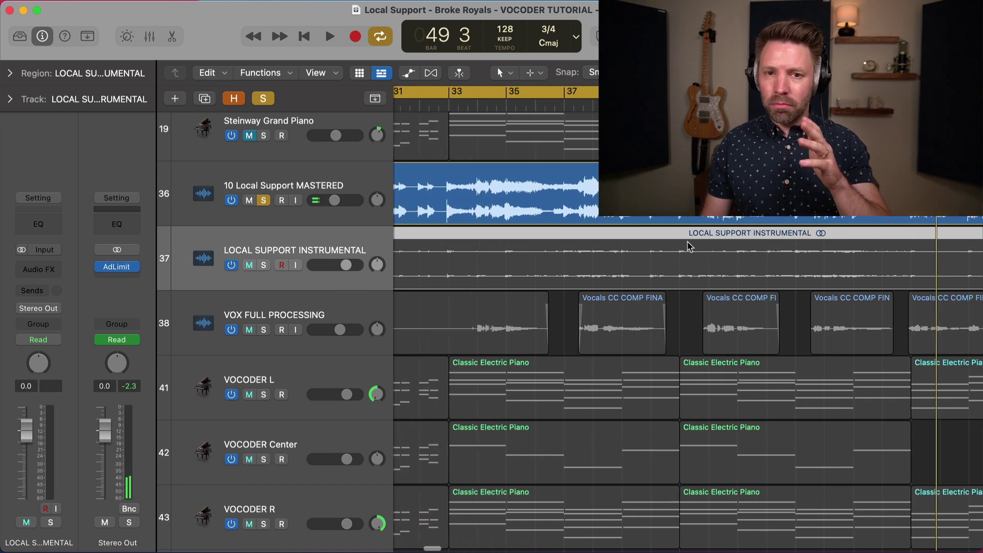
scroll(688, 247, "left", 10)
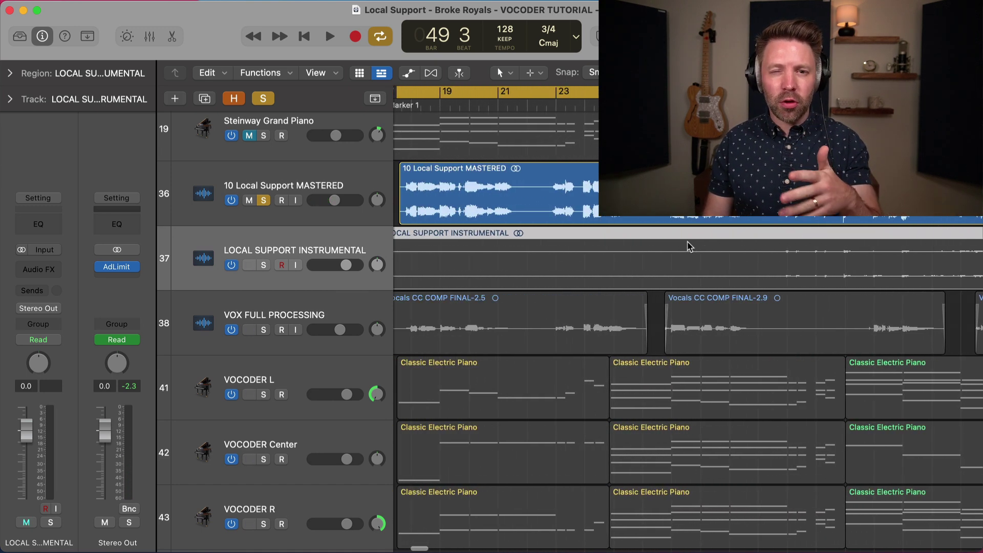
scroll(688, 246, "left", 3)
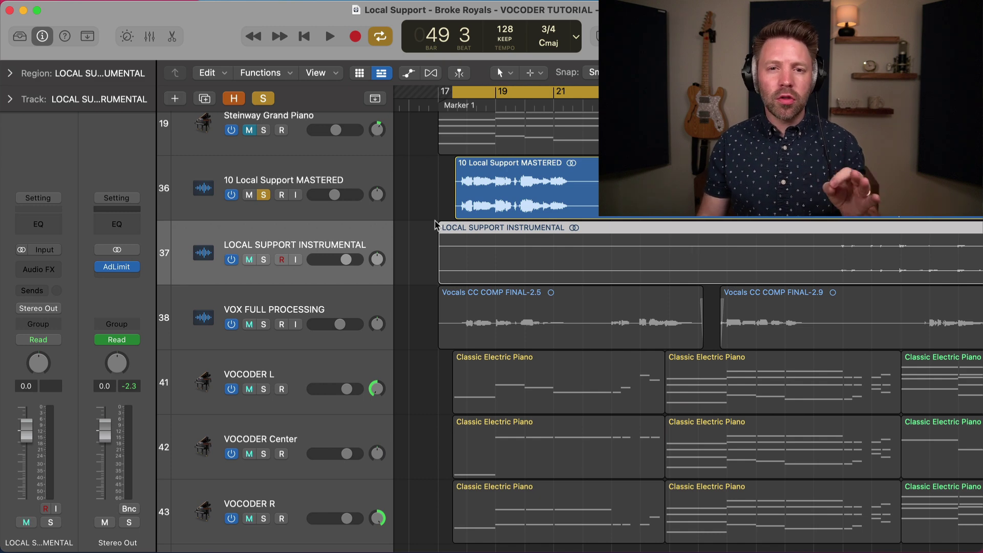
left_click(263, 195)
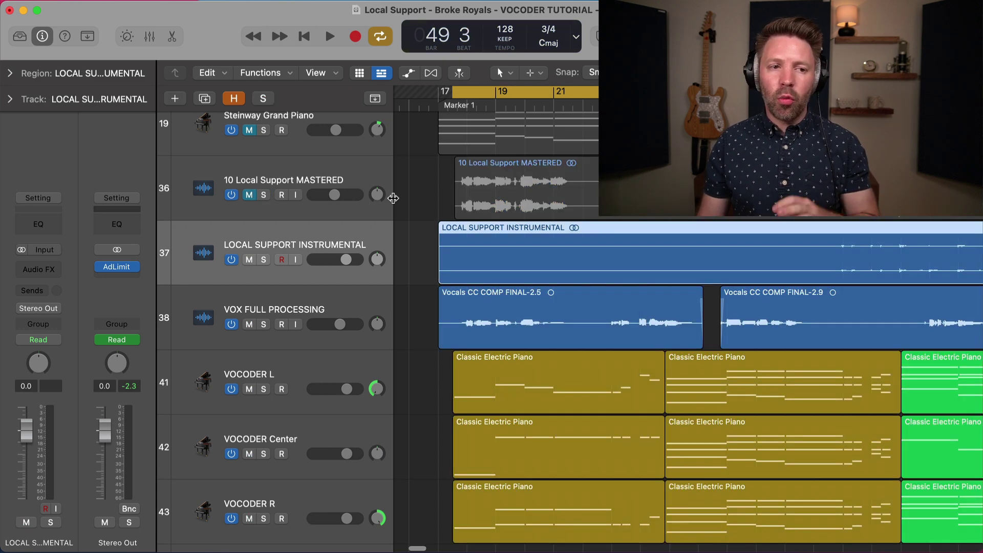
scroll(393, 198, "up", 1)
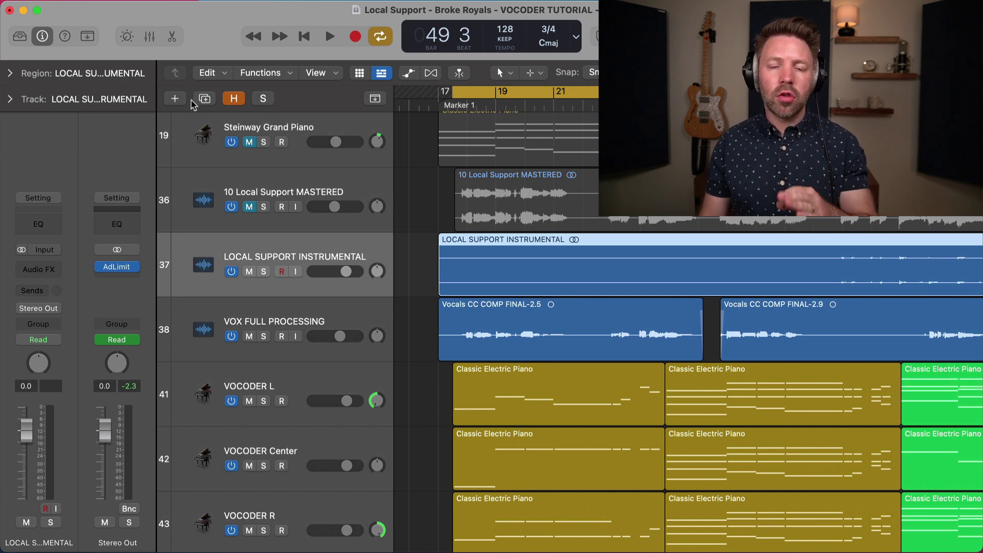
- Create an empty-channel-strip software instrument track, Inst 8, and browse its instrument plug-ins
left_click(175, 98)
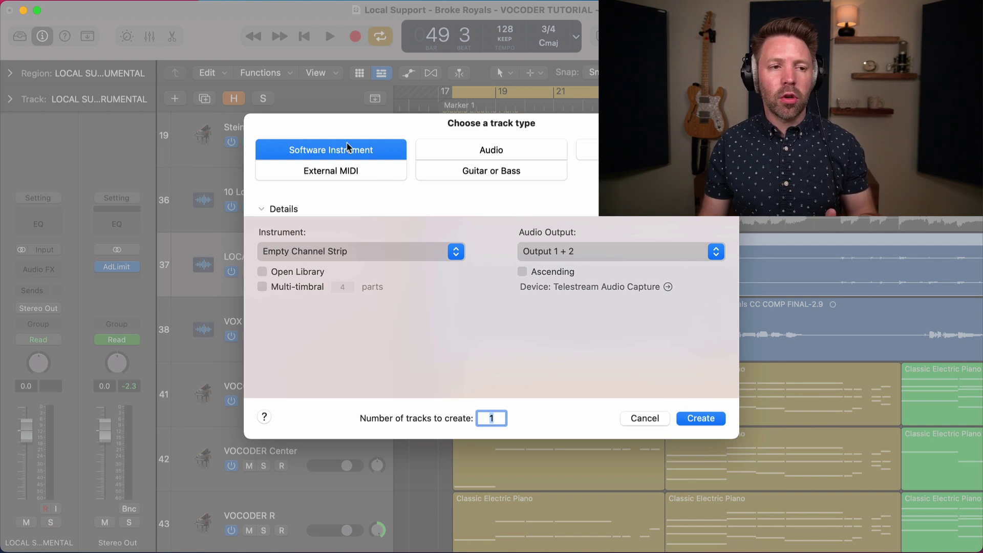
left_click(700, 418)
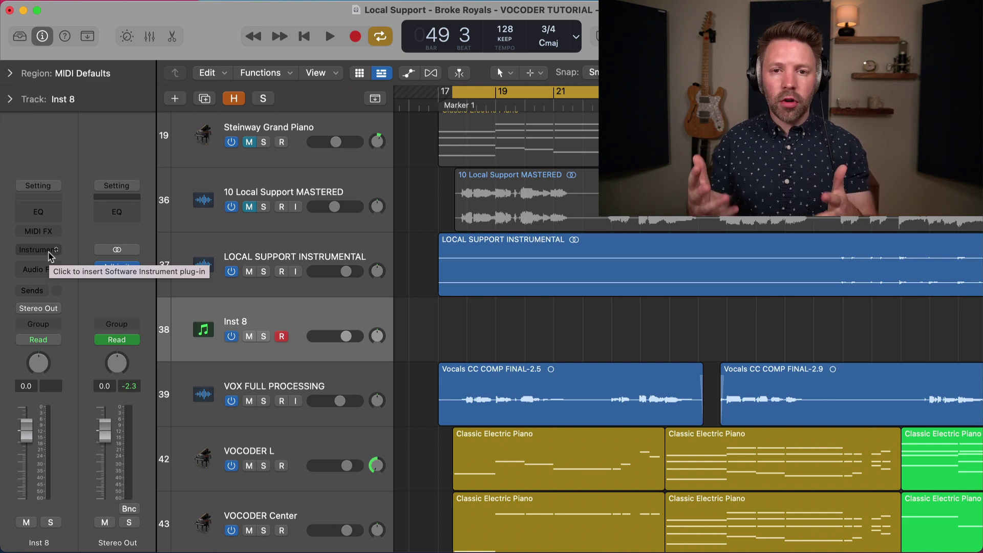
left_click(50, 251)
mouse_move(80, 499)
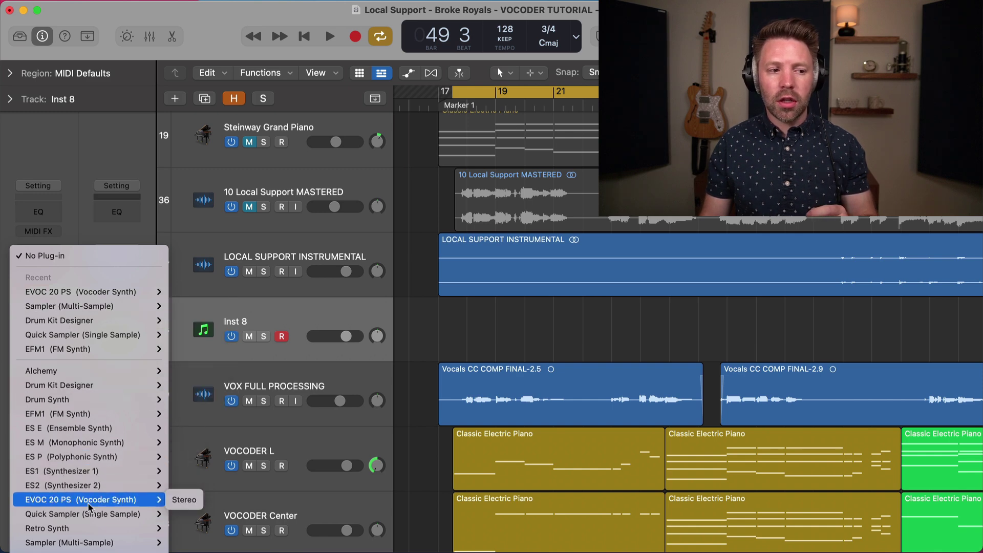
- Load EVOC 20 PolySynth Stereo on Inst 8, solo and audition it, then close its window
left_click(184, 500)
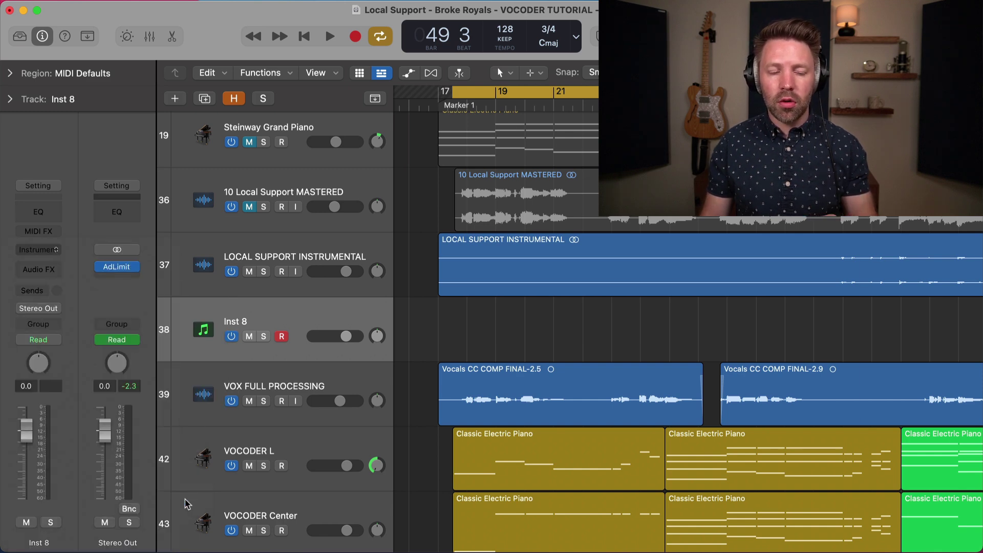
key("s")
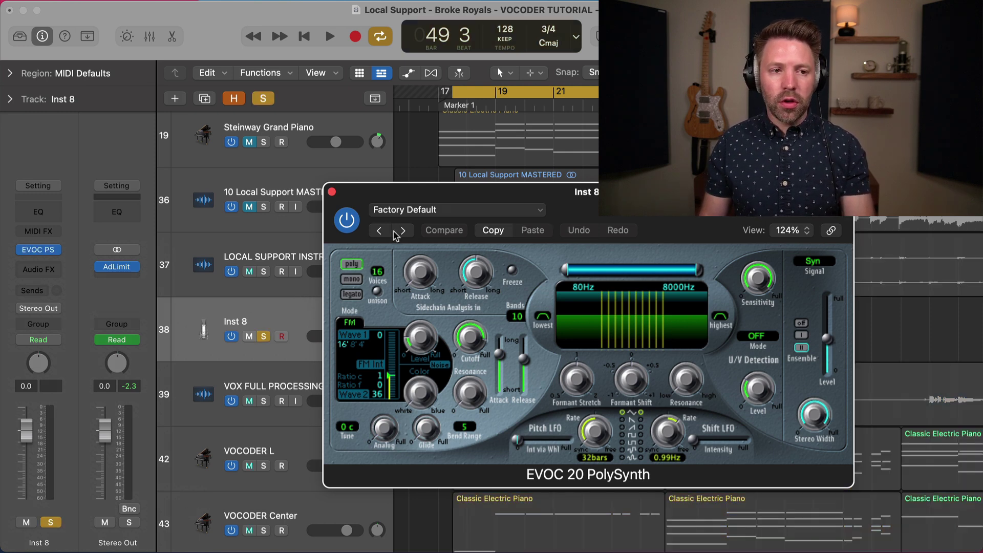
key("space")
left_click_drag(416, 193, 234, 299)
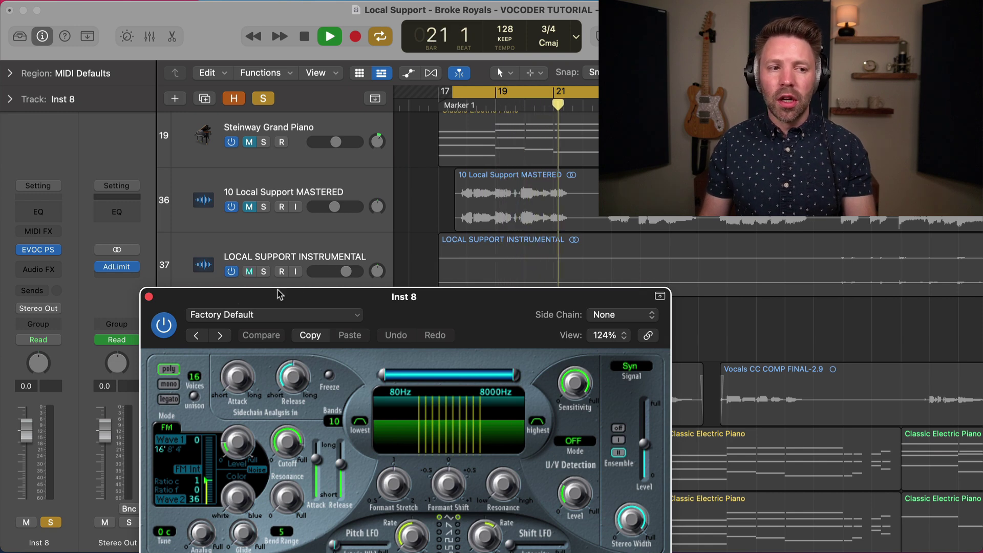
key("space")
left_click(149, 298)
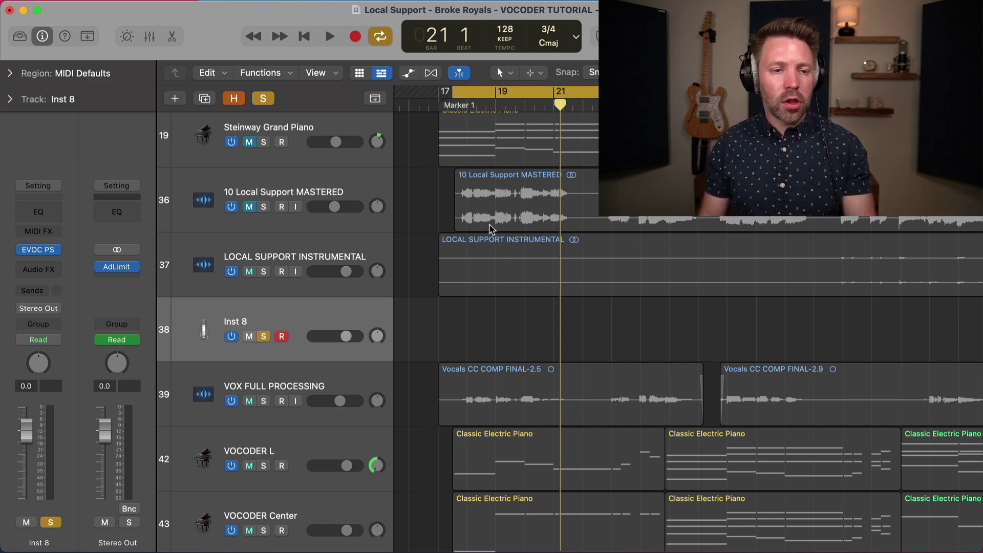
scroll(489, 228, "down", 8)
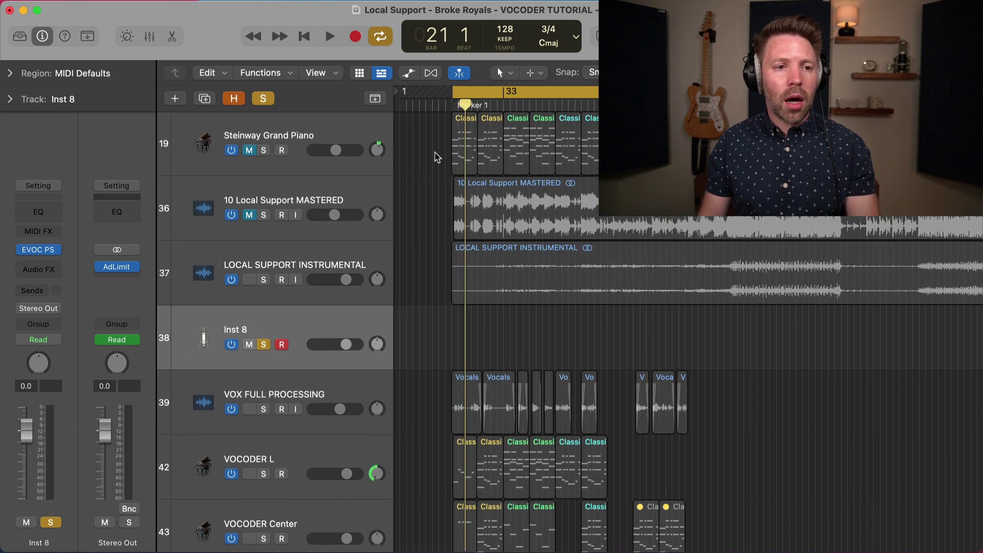
- Select the six electric piano regions and audition from bar 17 with Steinway Grand Piano soloed
left_click_drag(434, 158, 595, 153)
left_click(265, 152)
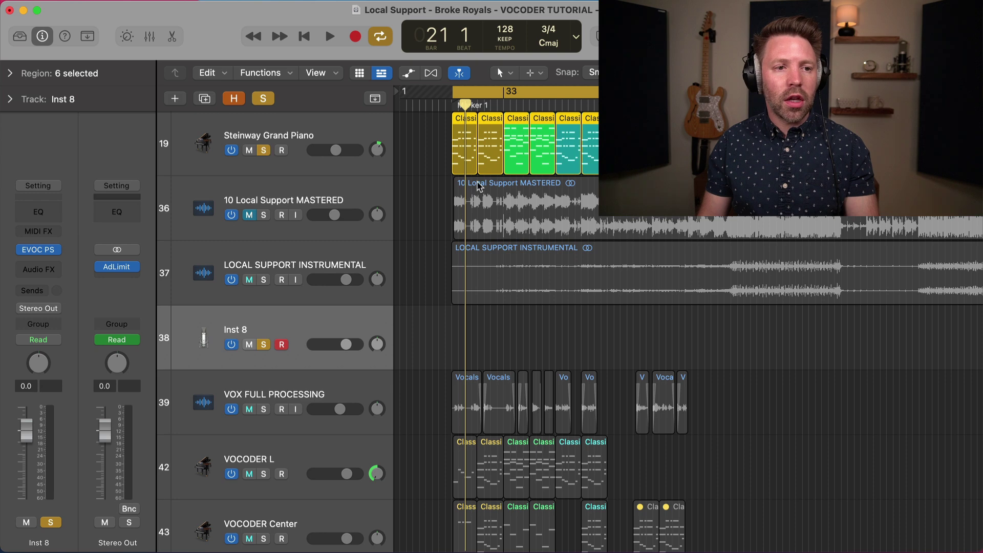
key("space")
scroll(477, 185, "up", 8)
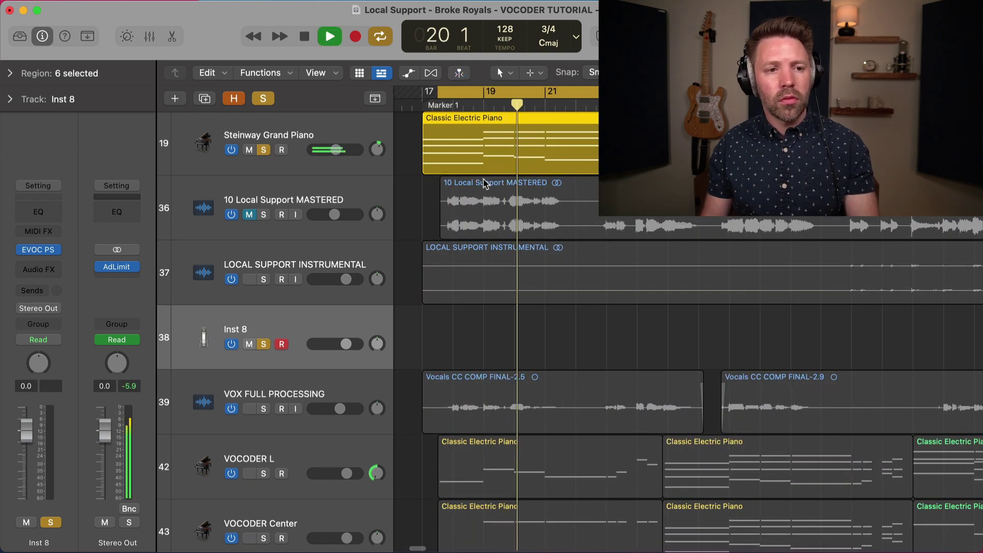
key("space")
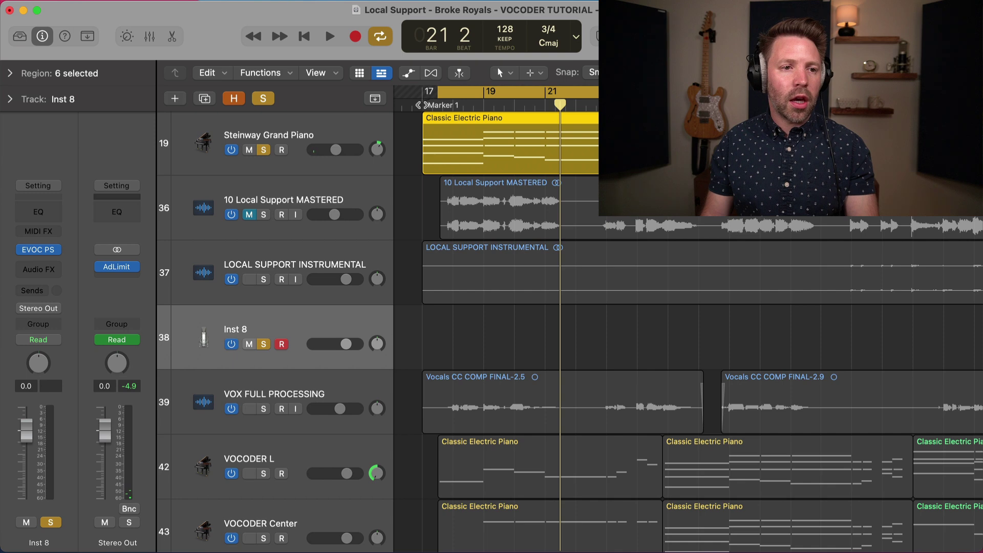
- Paste the Classic Electric Piano regions onto Inst 8 and clear all solos
left_click(424, 94)
key("super+v")
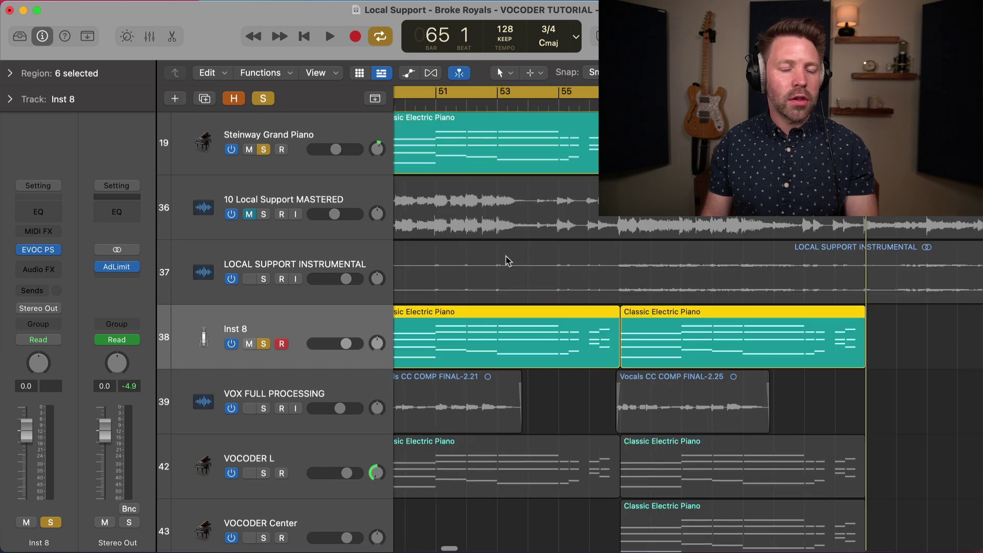
scroll(432, 154, "left", 10)
scroll(431, 153, "left", 10)
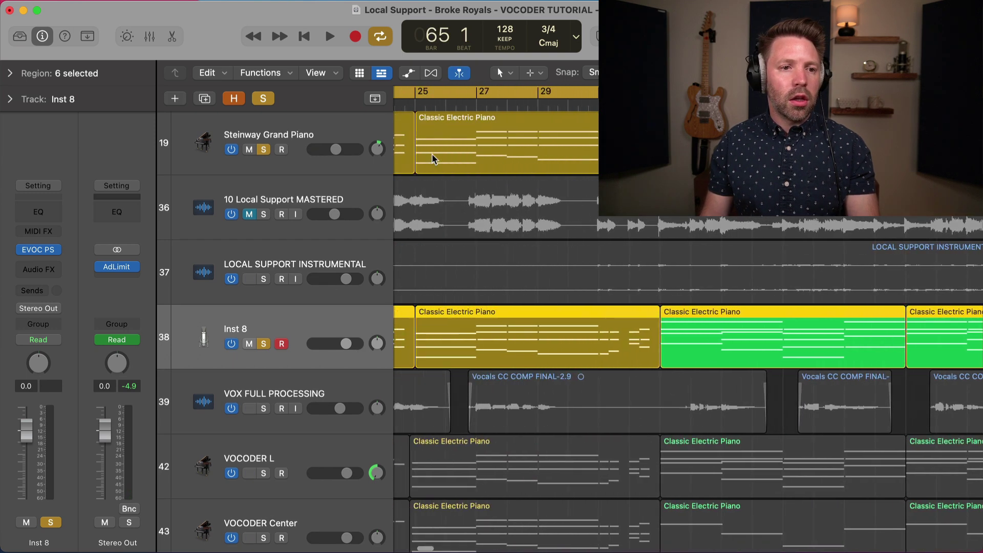
scroll(431, 154, "left", 10)
scroll(432, 159, "right", 1)
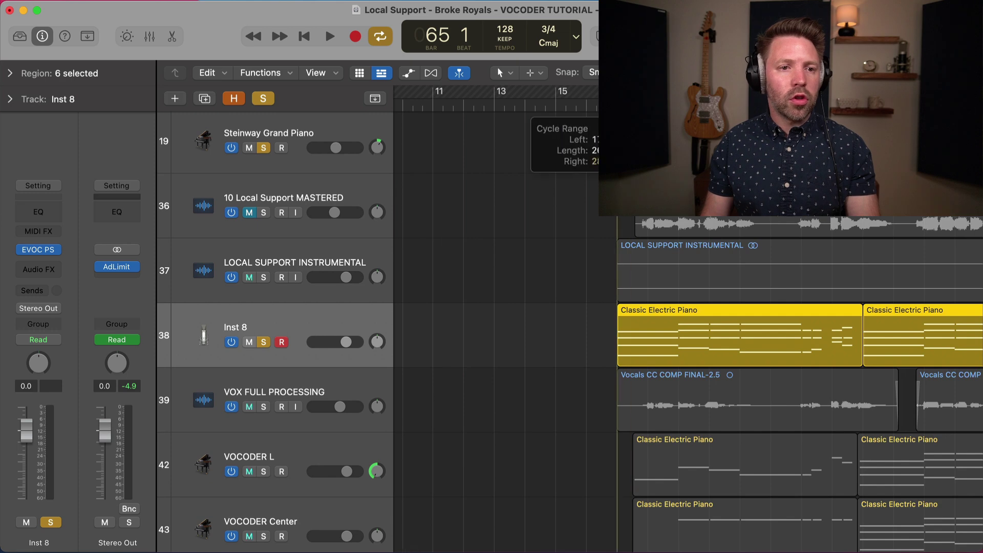
left_click(263, 98)
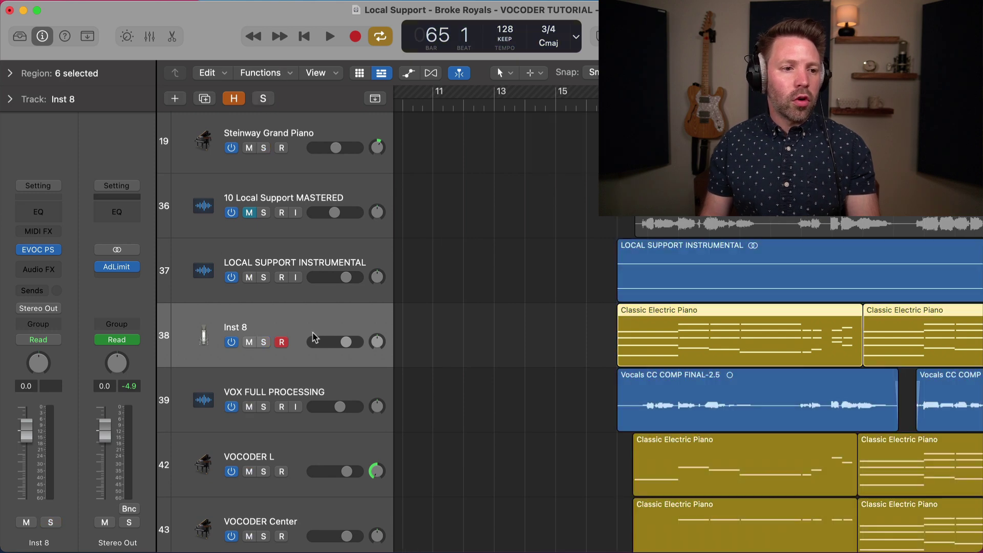
- Reopen Inst 8's EVOC 20 PolySynth window during playback, reposition it, and list side-chain sources
key("space")
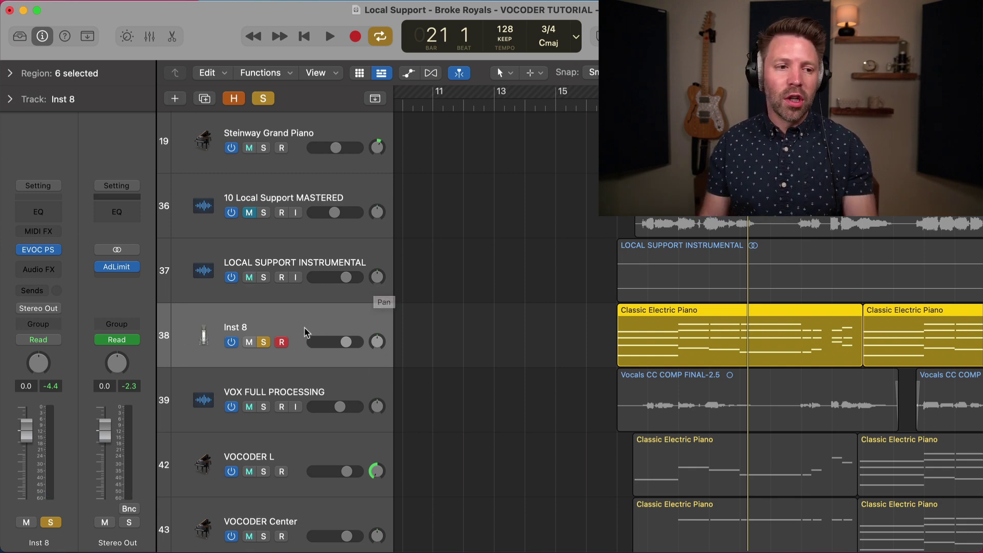
left_click(38, 250)
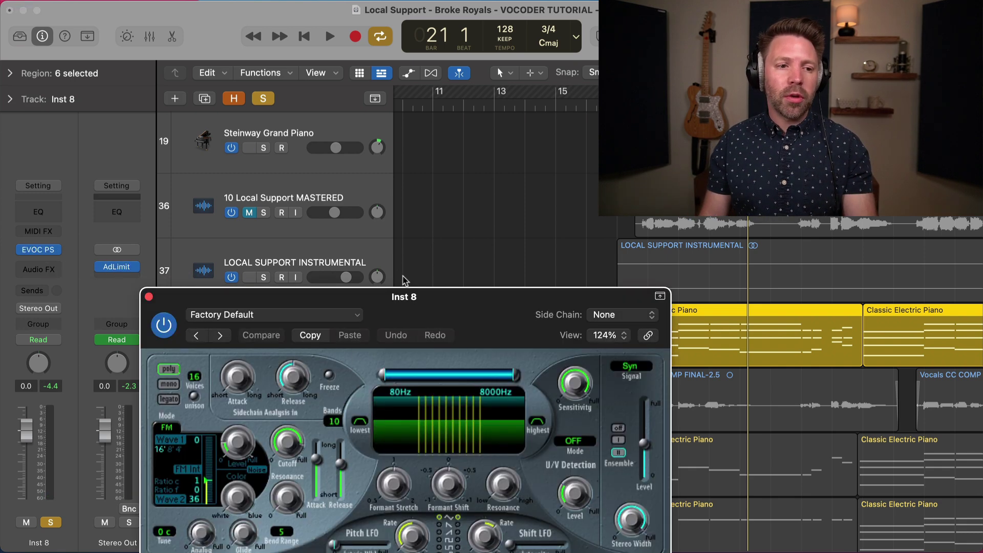
left_click_drag(421, 296, 412, 222)
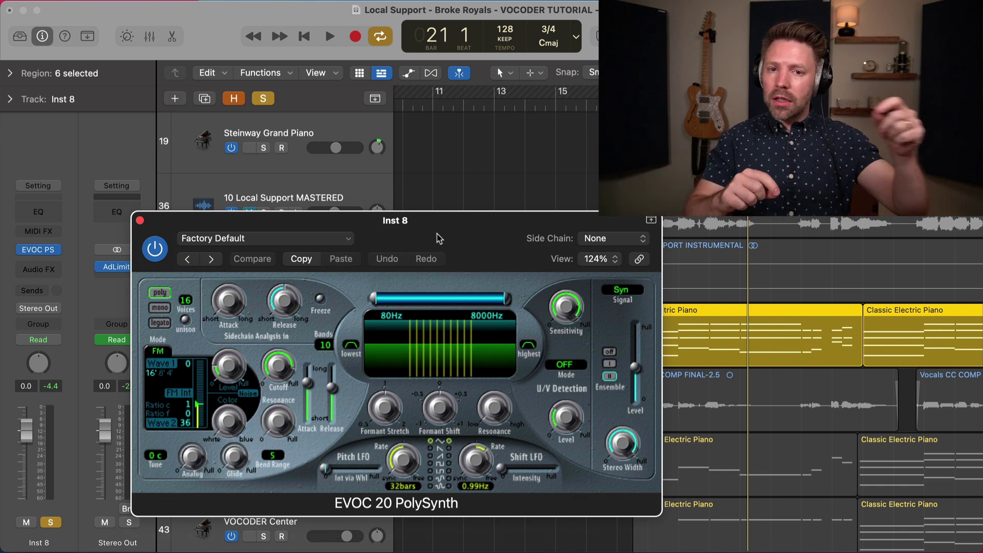
left_click_drag(437, 230, 495, 159)
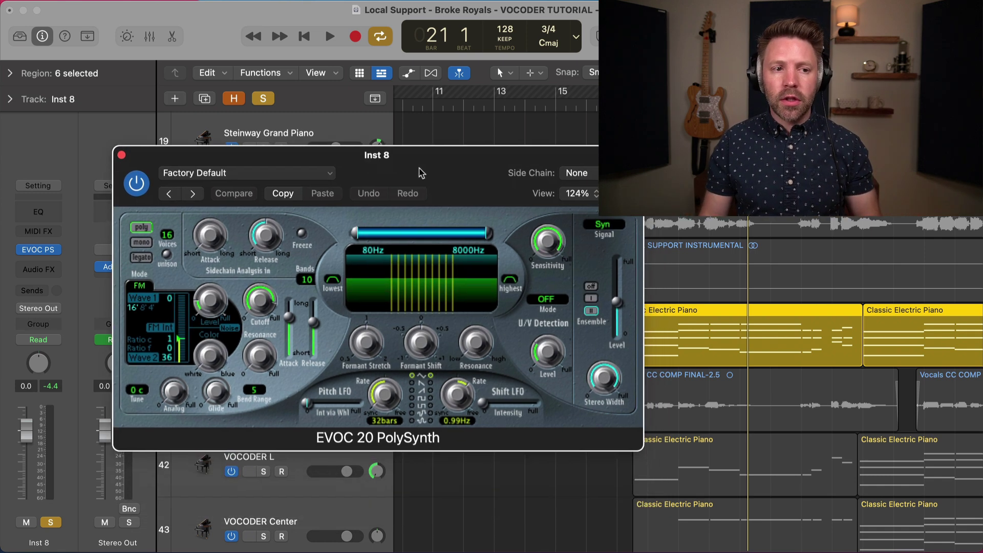
left_click_drag(555, 156, 532, 132)
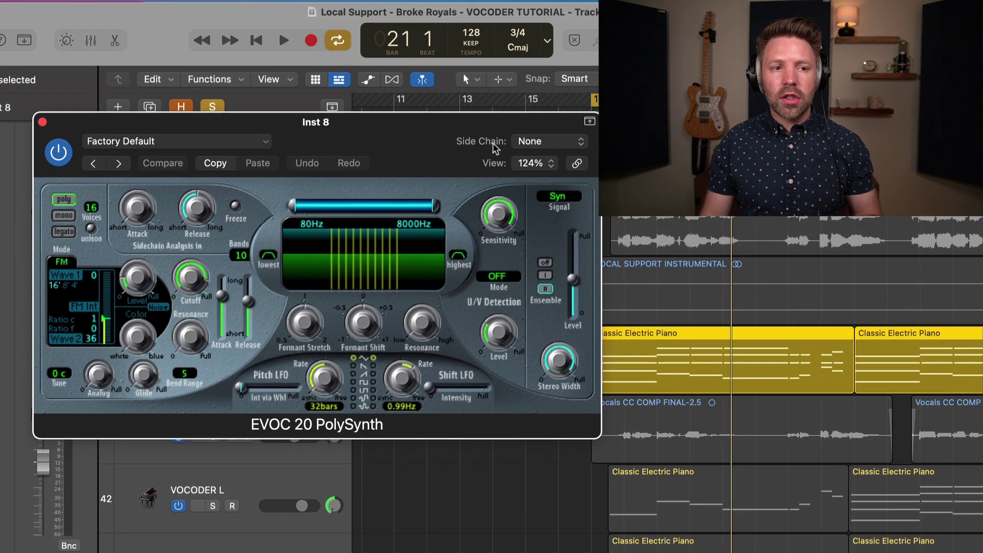
left_click(554, 131)
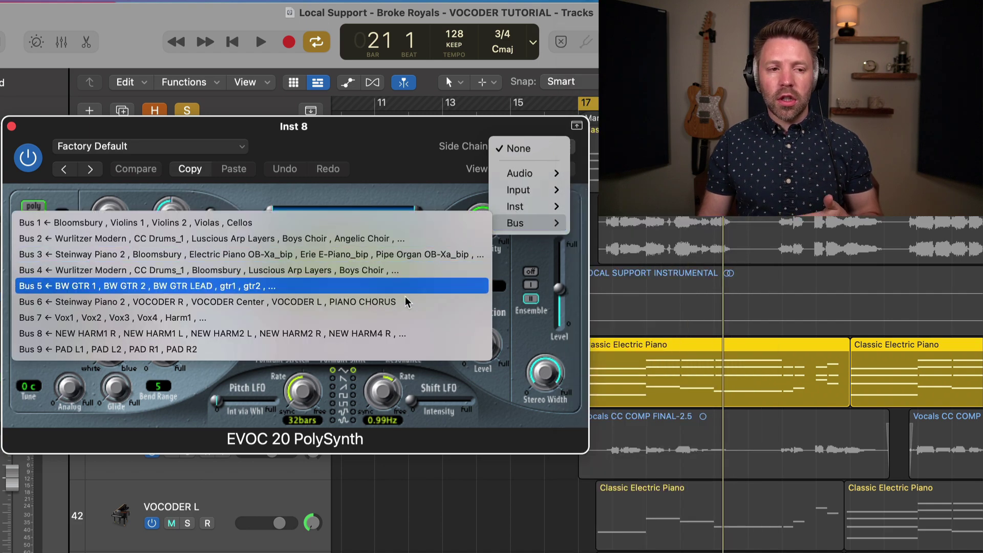
mouse_move(536, 168)
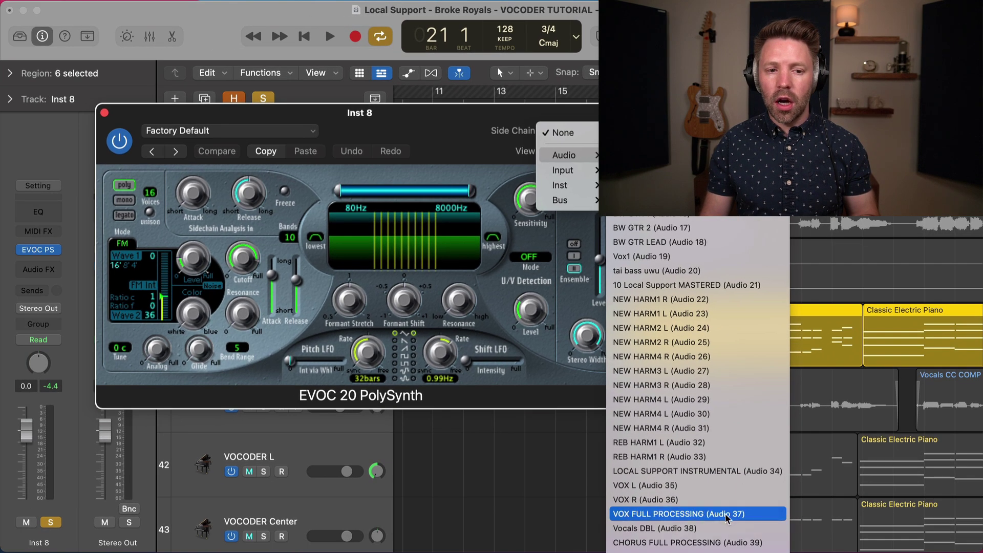
- Set VOX FULL PROCESSING (Audio 37) as the EVOC 20 side-chain source and audition it
left_click(729, 516)
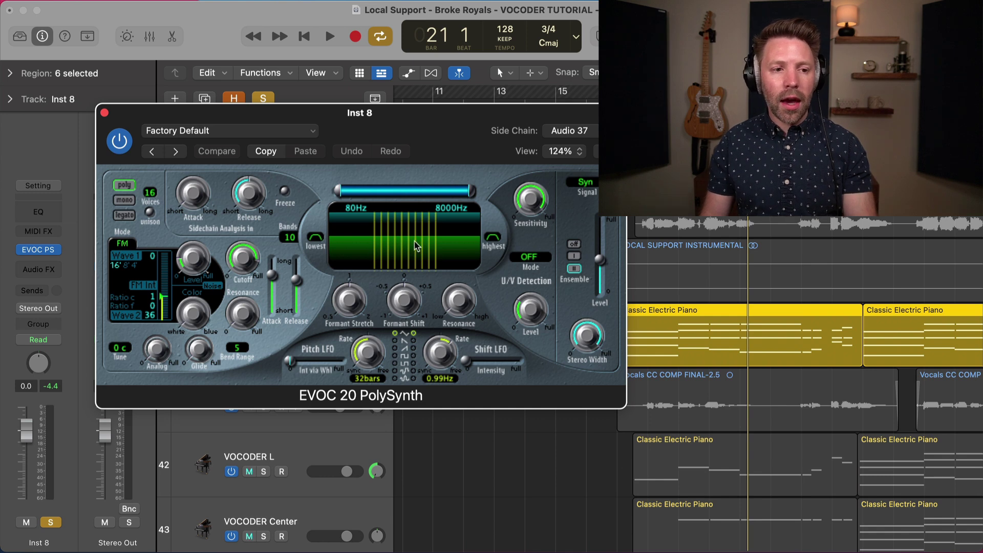
key("space")
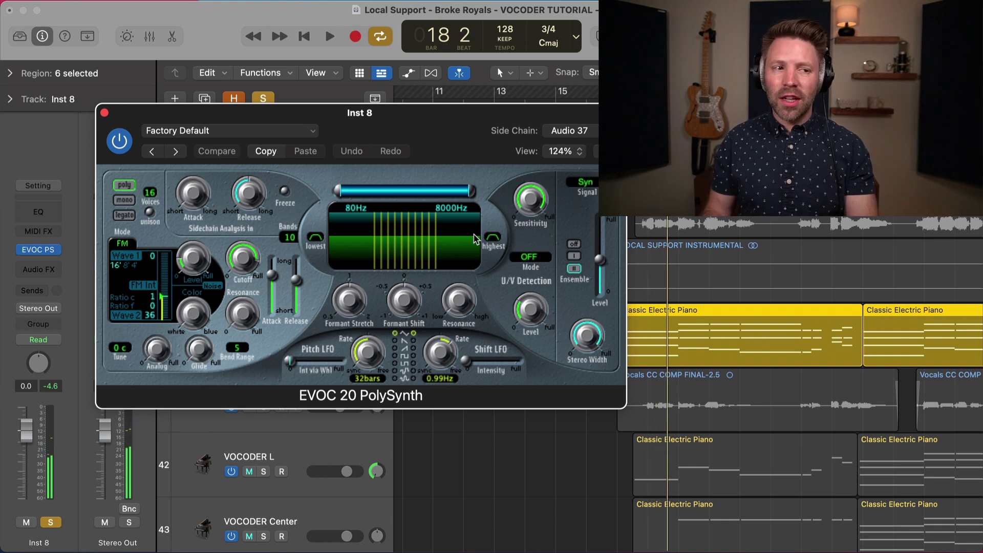
left_click(248, 131)
mouse_move(192, 443)
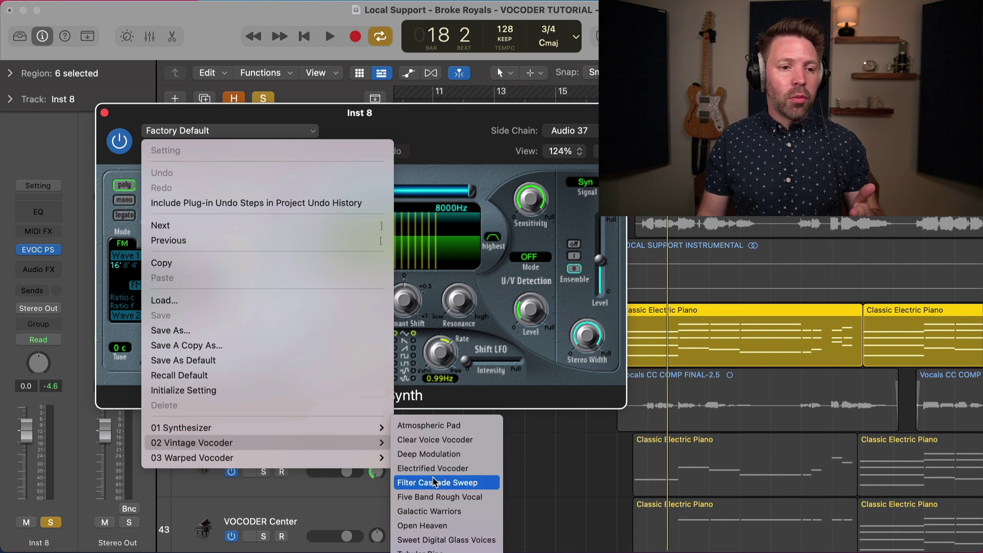
- Load the 02 Vintage Vocoder > Clear Voice Vocoder preset and play it to about bar 26
left_click(450, 440)
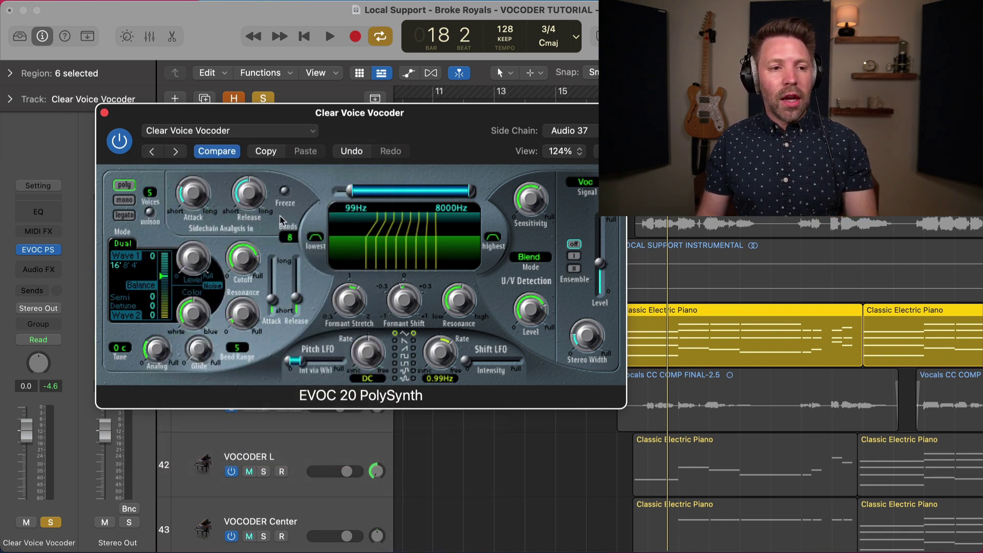
key("space")
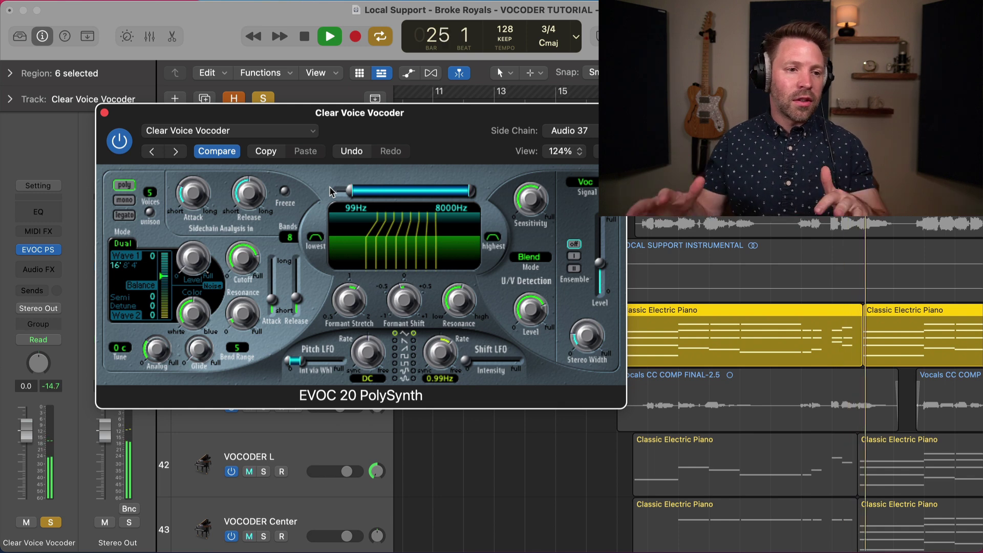
key("space")
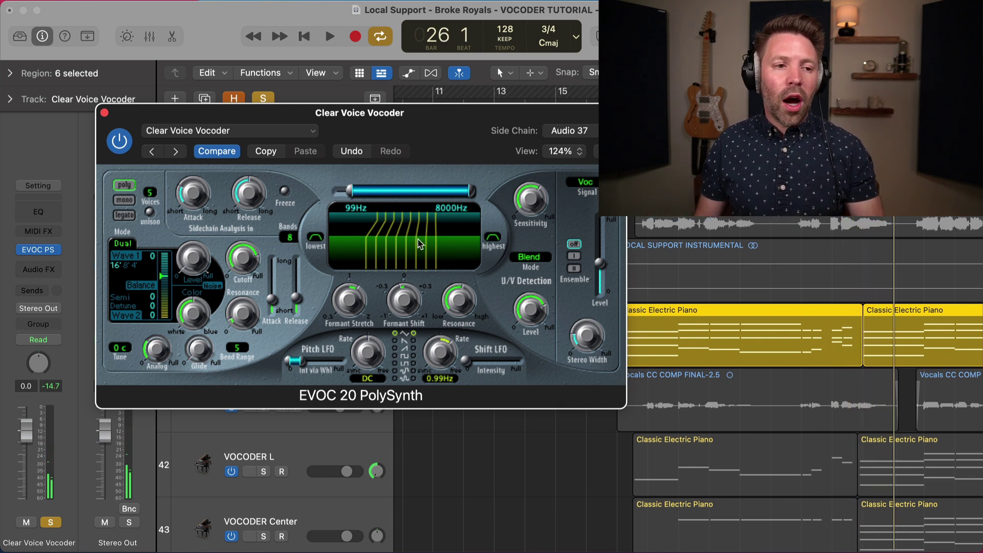
left_click(296, 135)
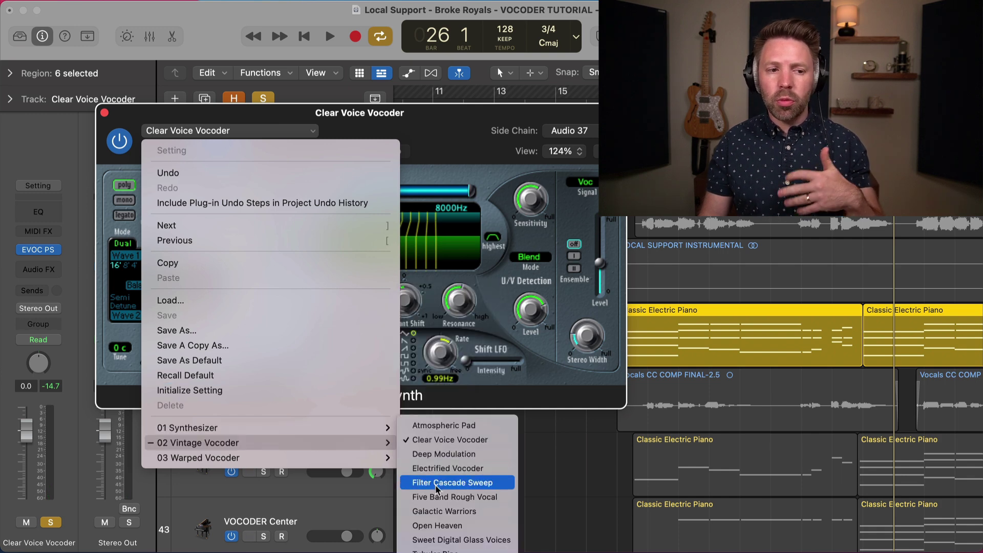
left_click(451, 482)
key("space")
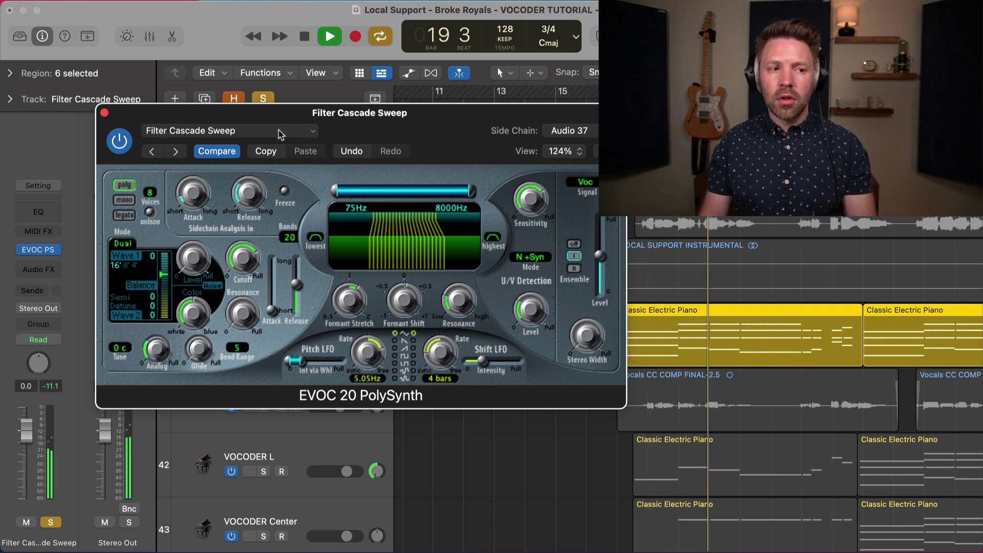
key("space")
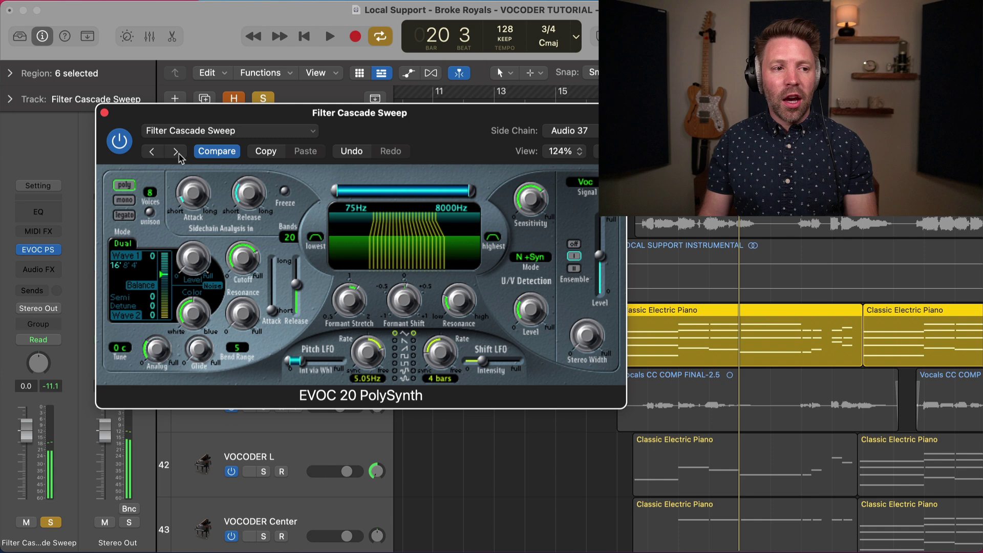
key("space")
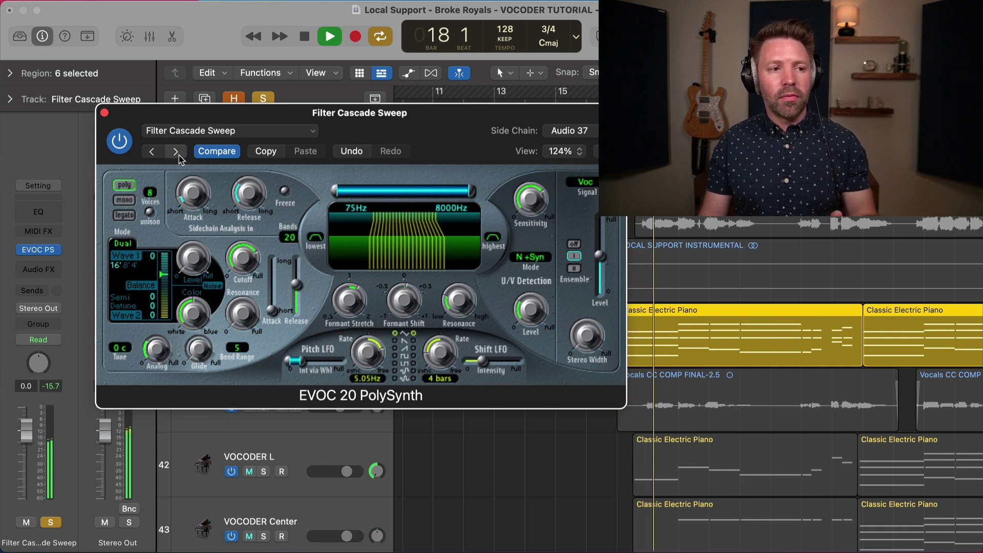
left_click(177, 151)
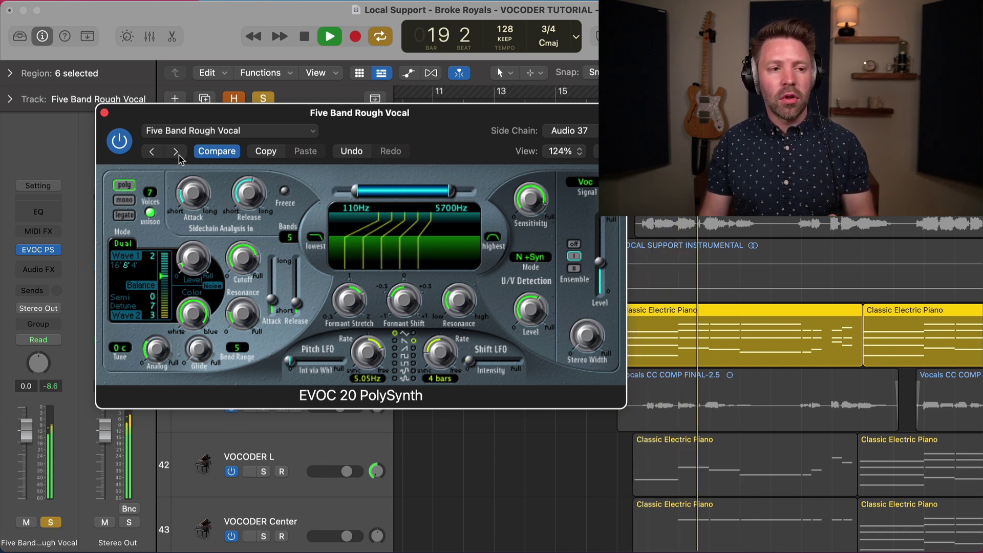
left_click(152, 152)
left_click(152, 151)
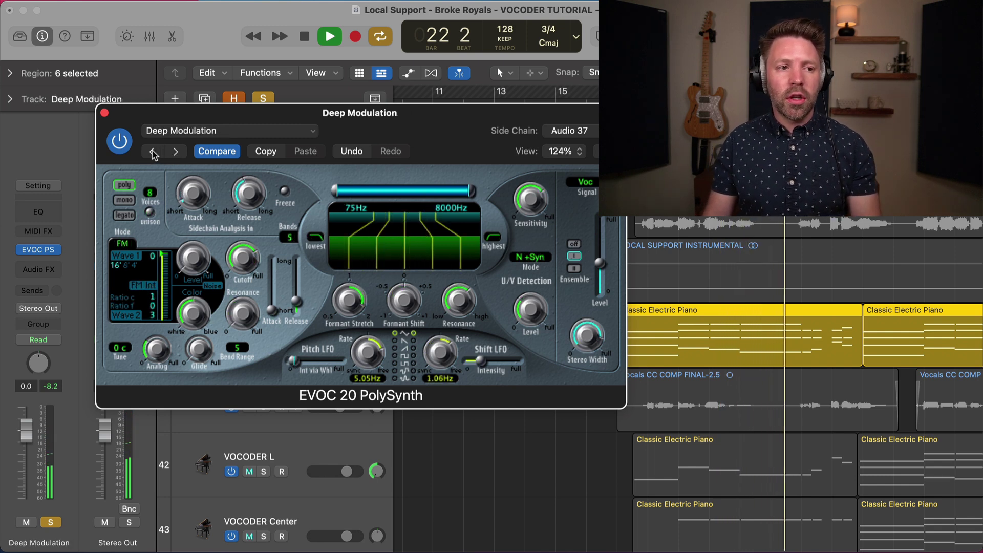
- Close the vocoder window and audition the VOX FULL PROCESSING vocal track soloed
left_click(105, 113)
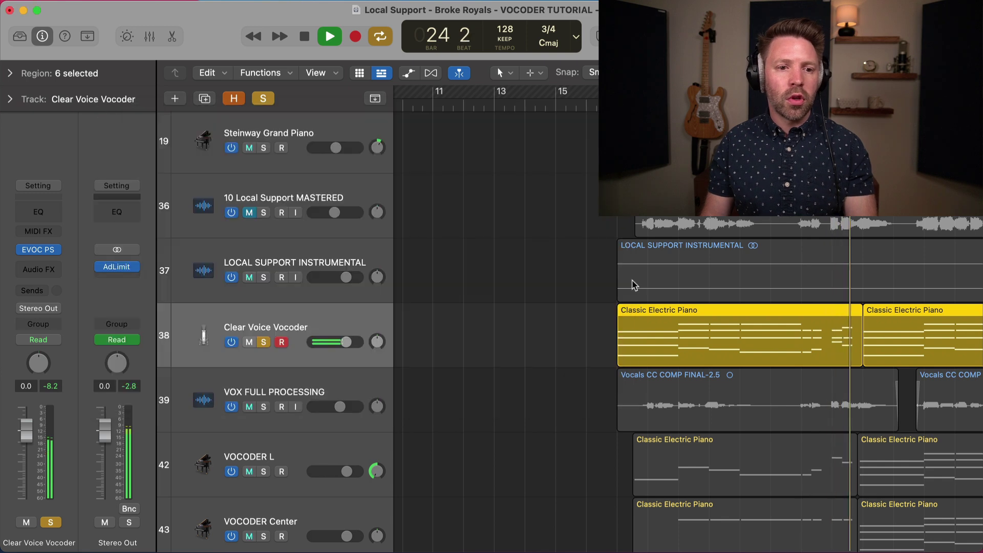
left_click(263, 406)
key("space")
key("space")
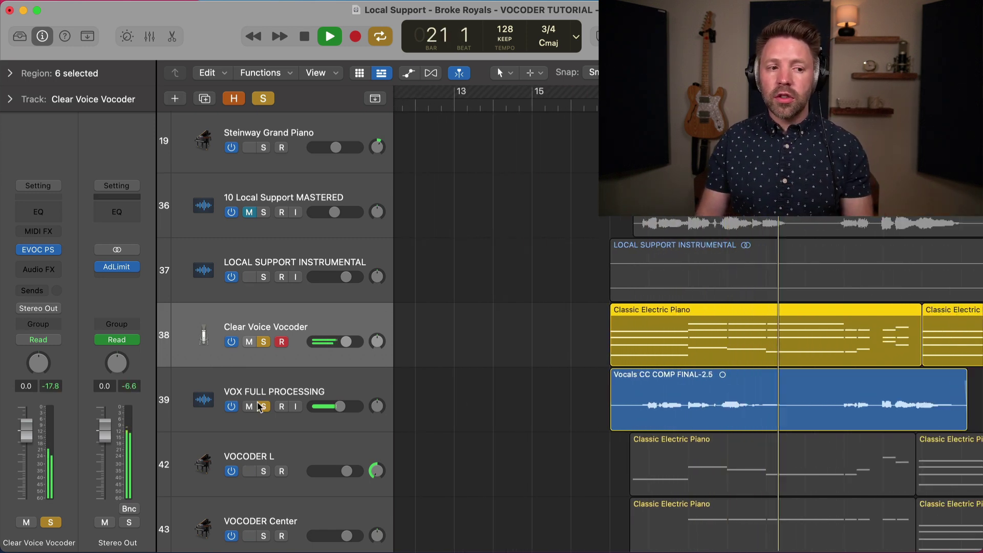
key("space")
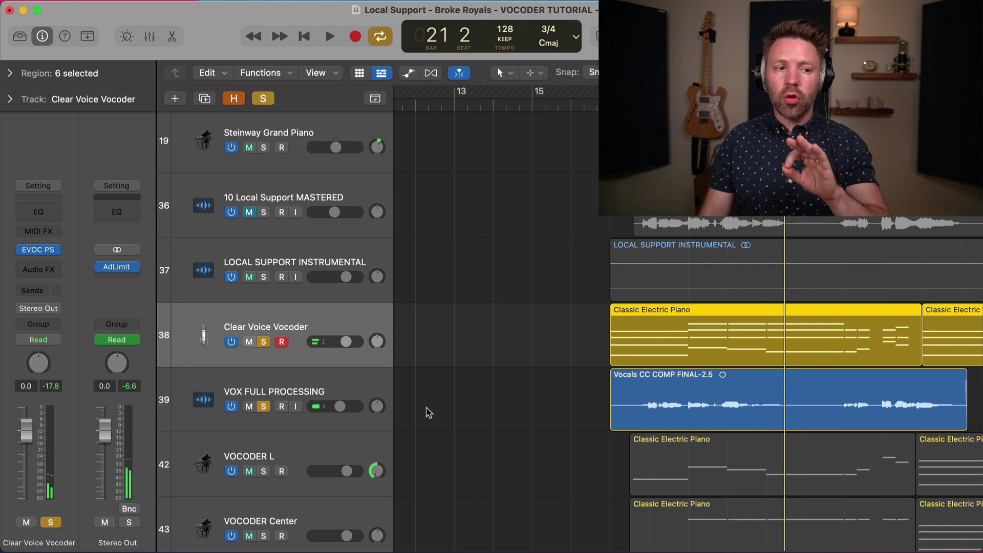
- Replay with VOX FULL PROCESSING and Clear Voice Vocoder soloed, stopping around bar 25
left_click(263, 407)
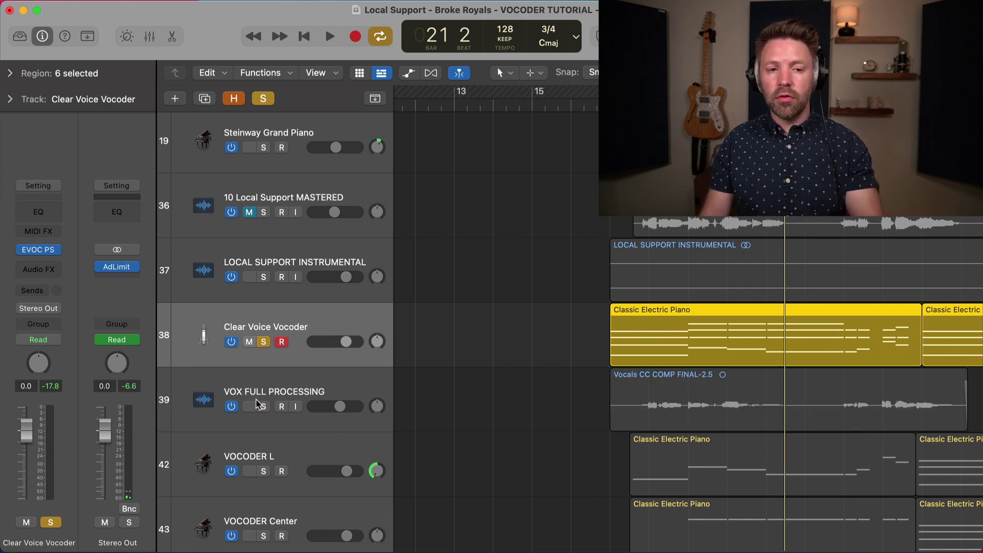
key("space")
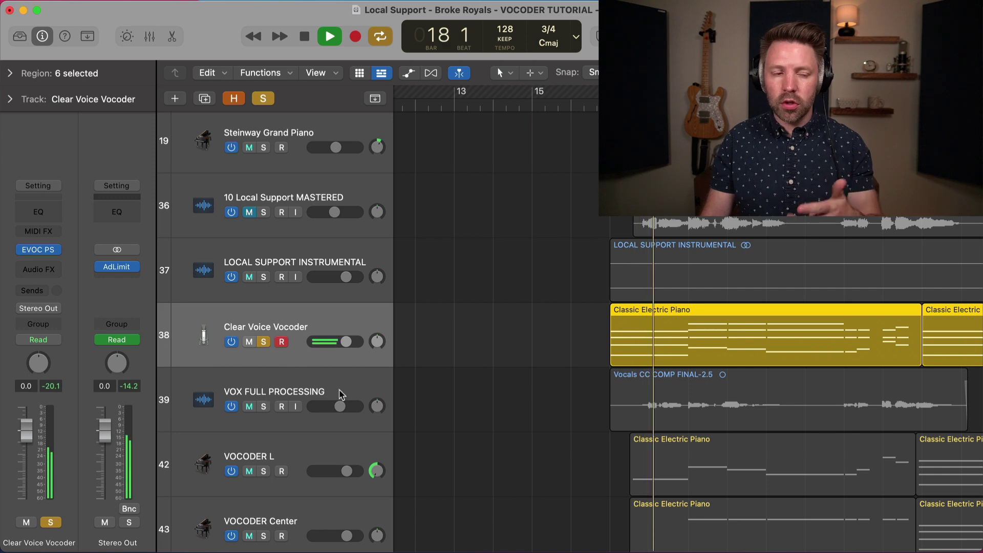
left_click(264, 407)
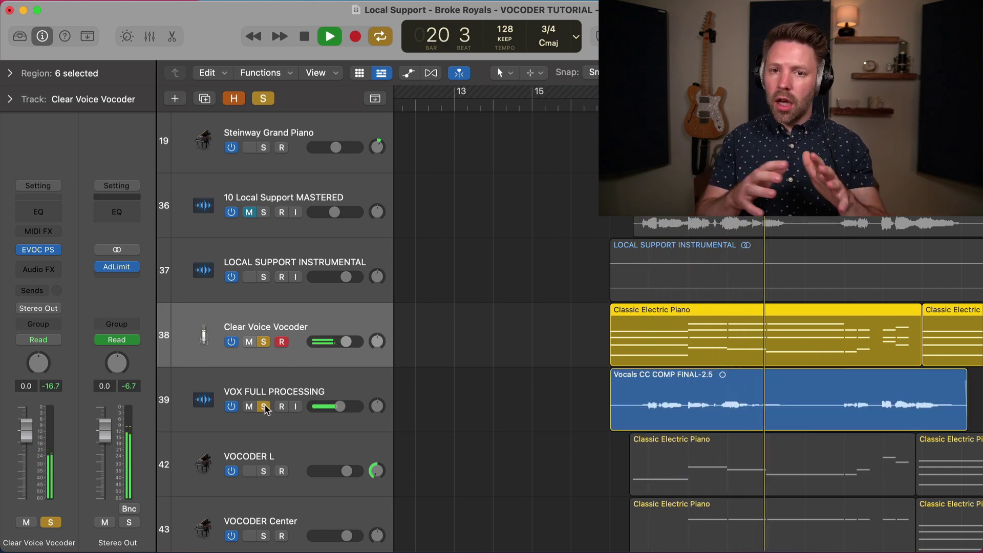
left_click(264, 342)
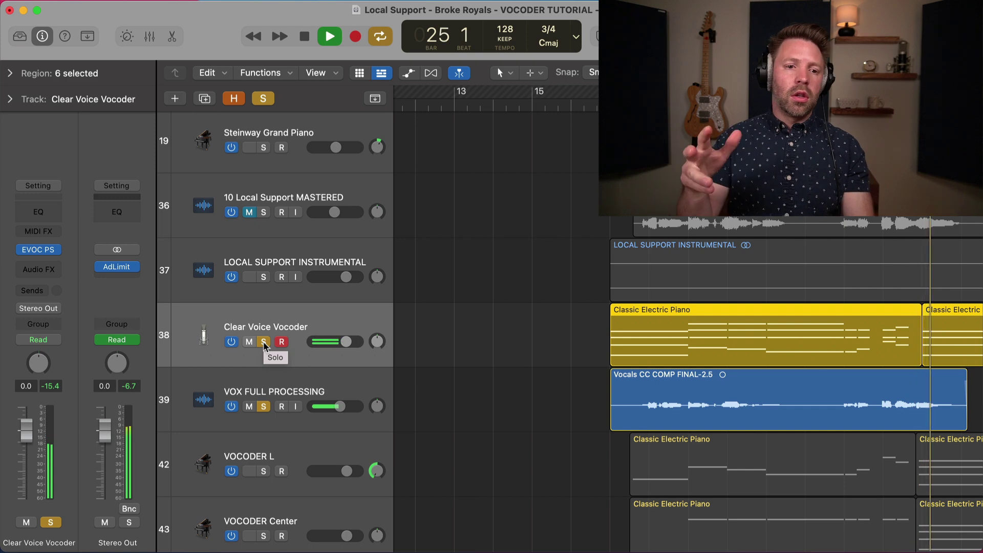
key("space")
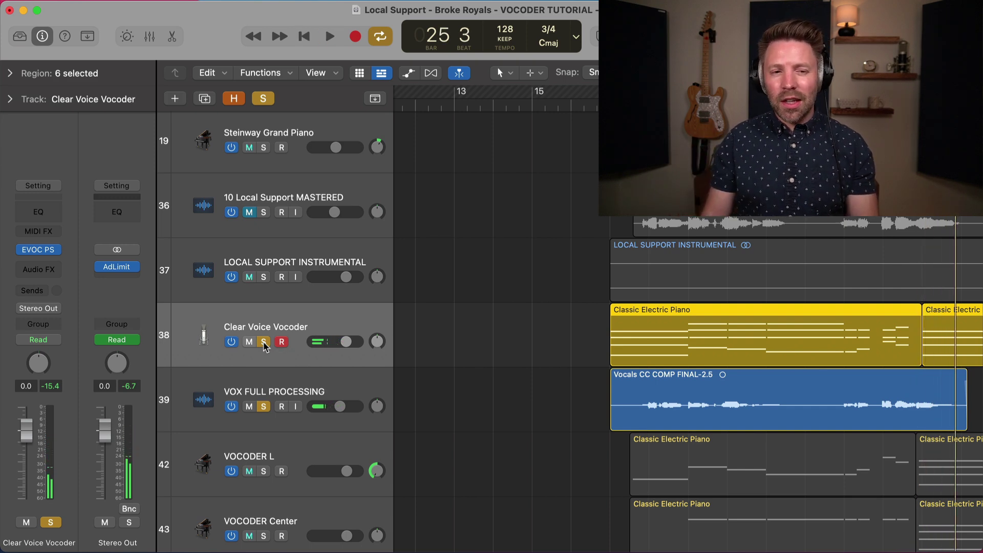
- Unsolo Clear Voice Vocoder, solo mastered track 36, and move the cycle start just past bar 17
left_click(263, 342)
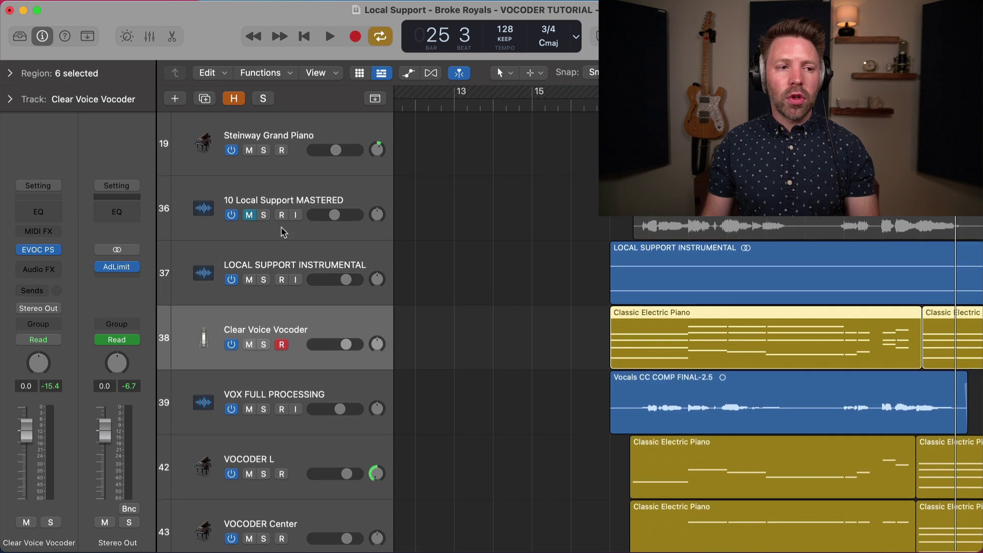
left_click(263, 212)
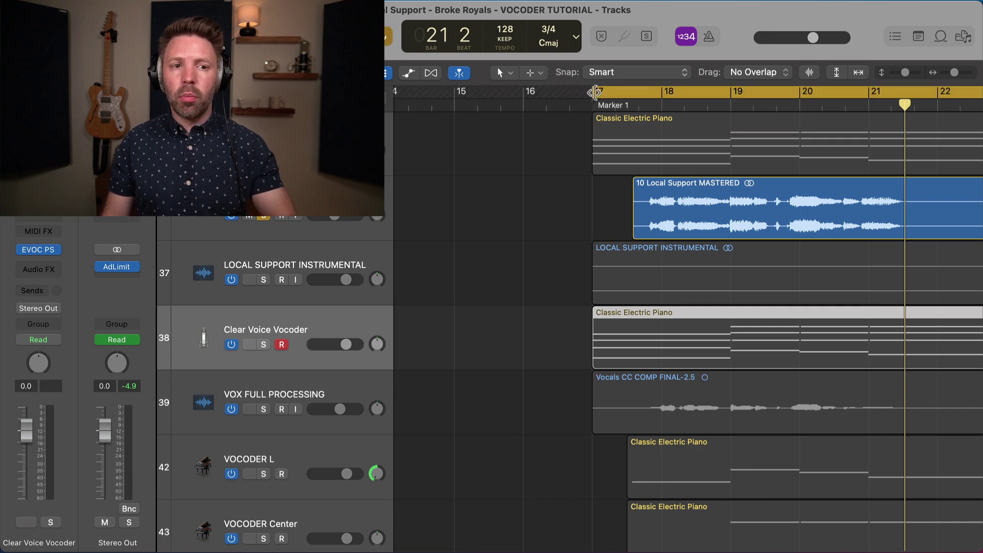
left_click_drag(596, 93, 634, 102)
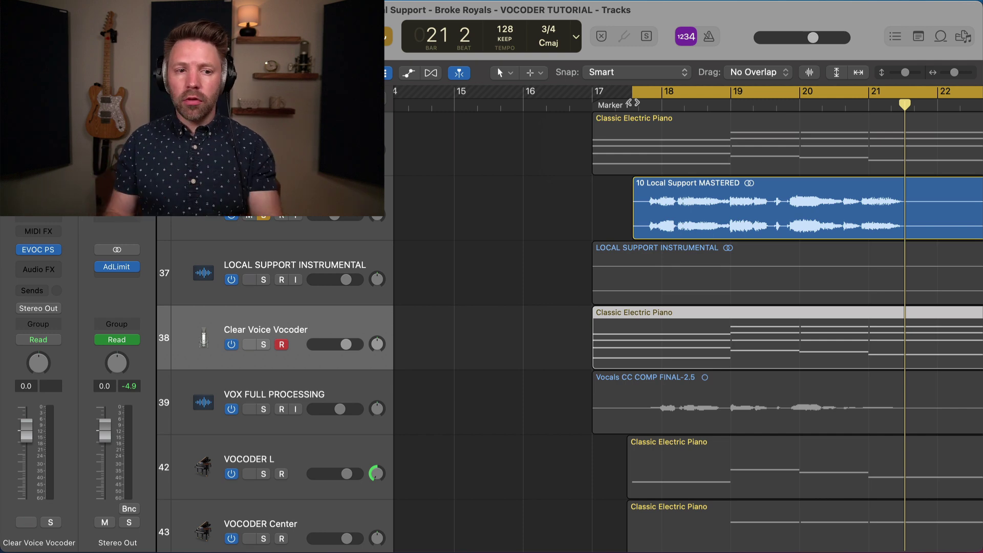
- Clear all solos, mute Clear Voice Vocoder, and check the VOCODER L, Center and R settings
key("s")
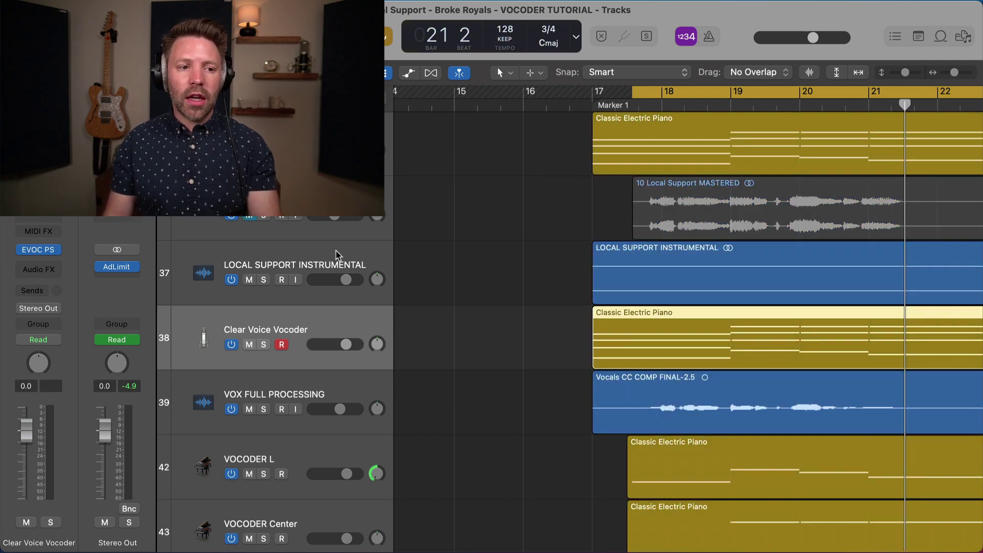
left_click(249, 345)
scroll(413, 381, "down", 1)
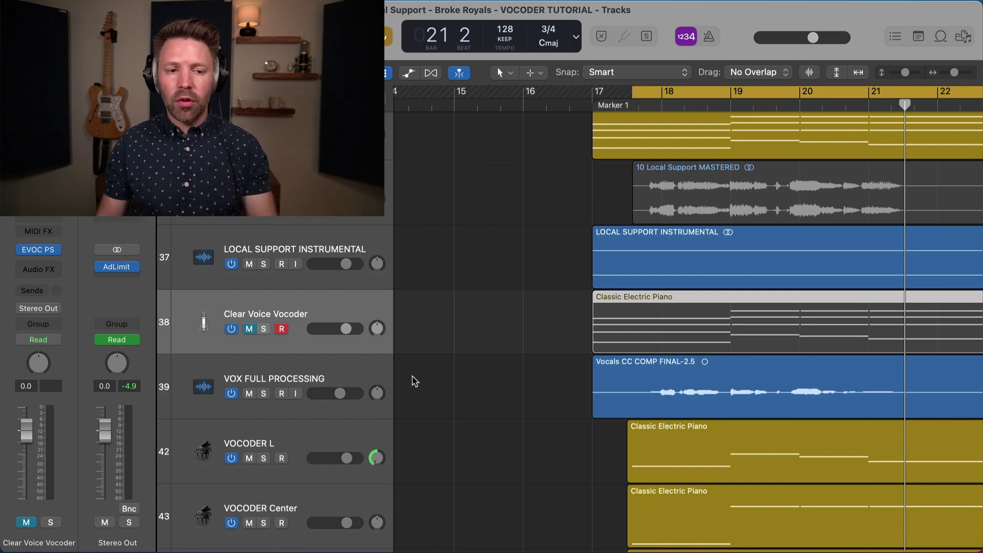
scroll(414, 385, "down", 3)
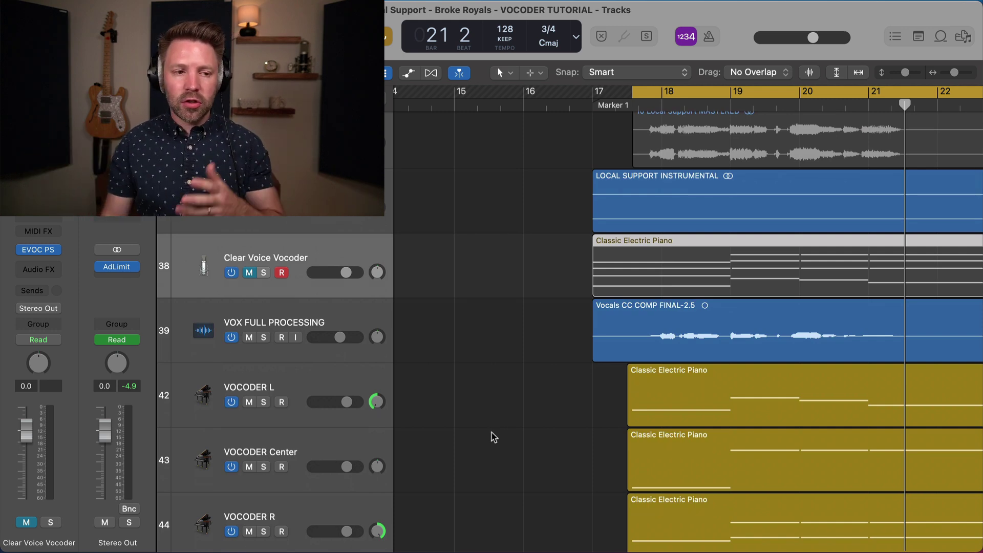
scroll(494, 437, "down", 2)
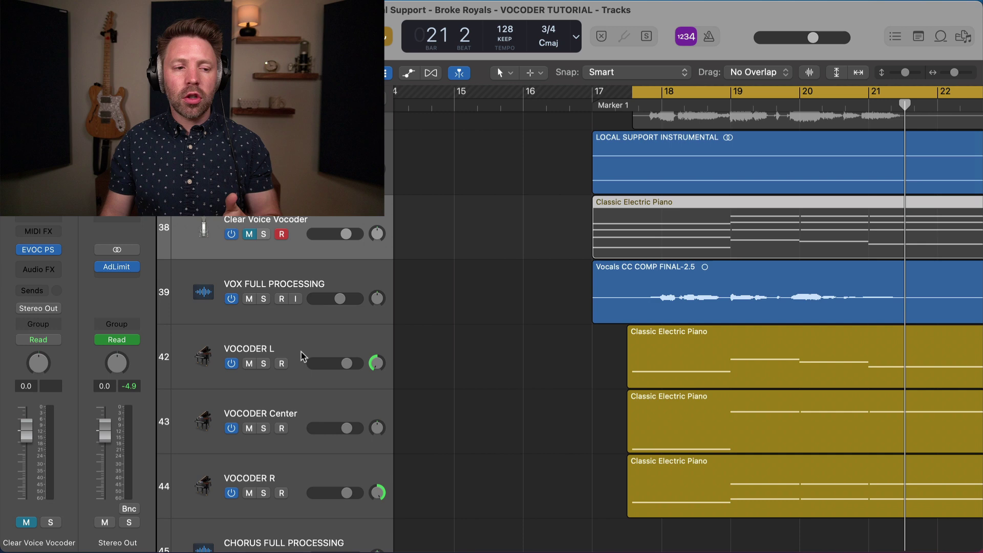
left_click(299, 299)
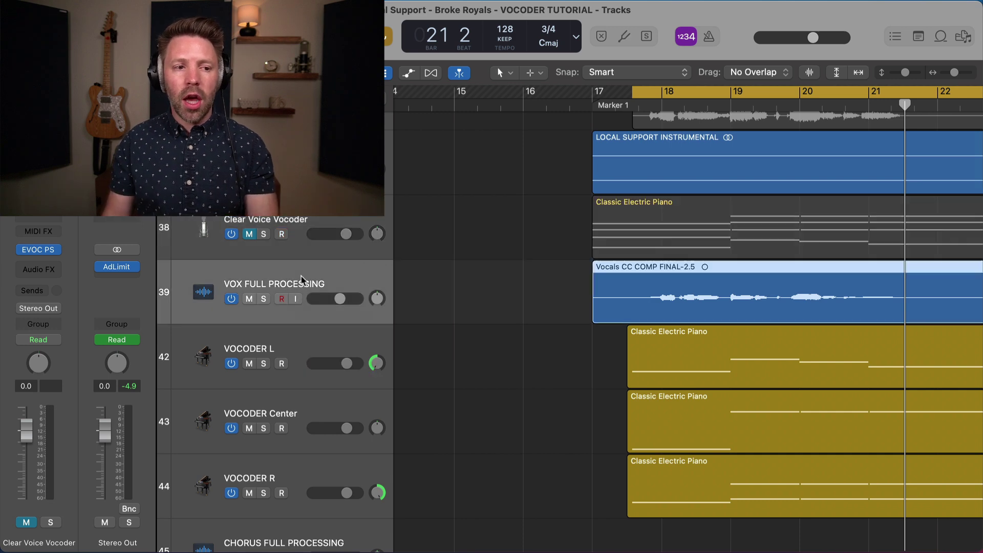
left_click(283, 349)
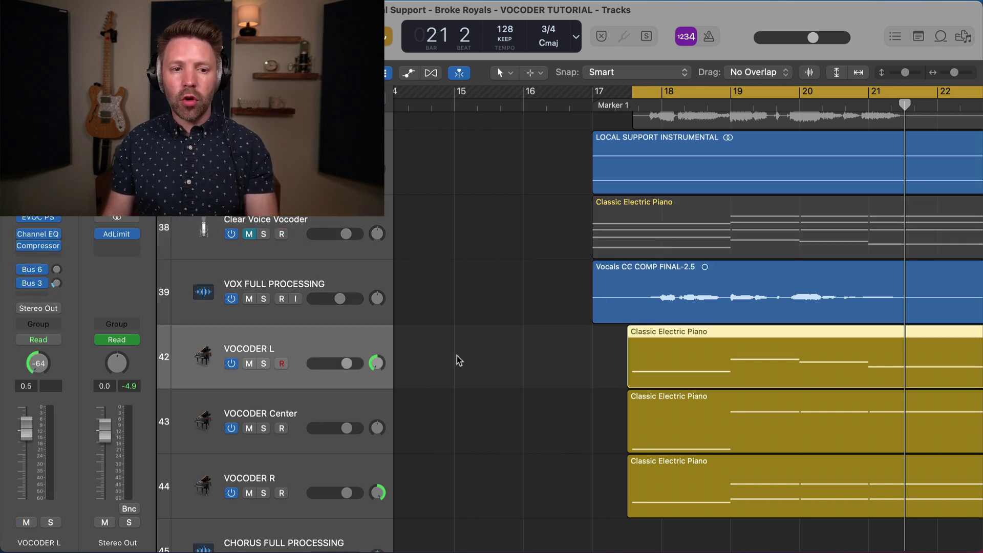
scroll(607, 371, "right", 3)
scroll(607, 370, "right", 3)
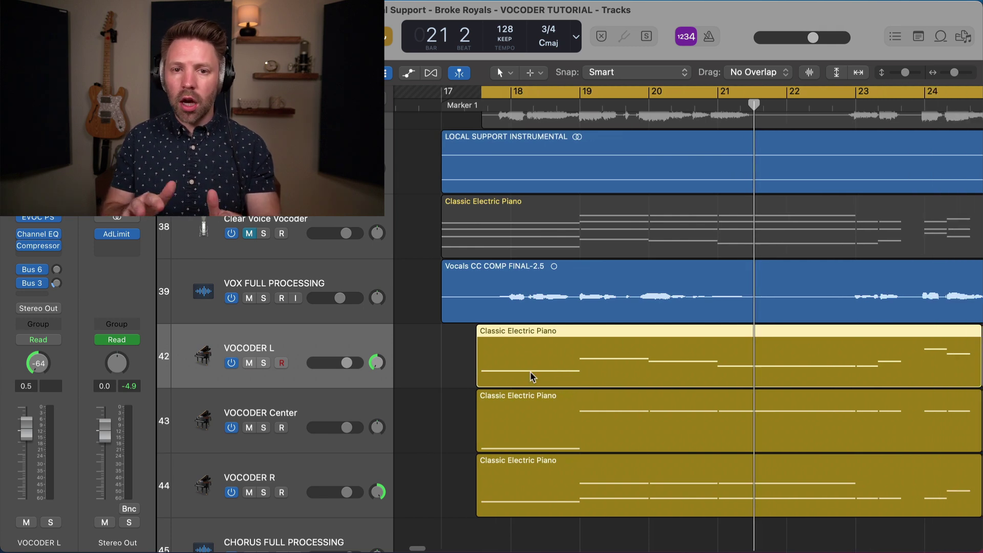
scroll(531, 376, "right", 1)
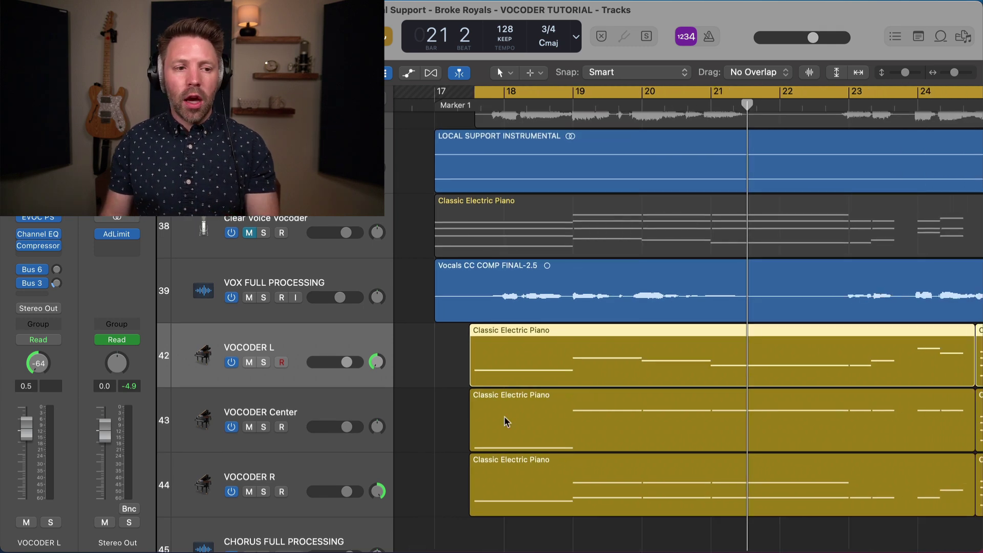
left_click(300, 417)
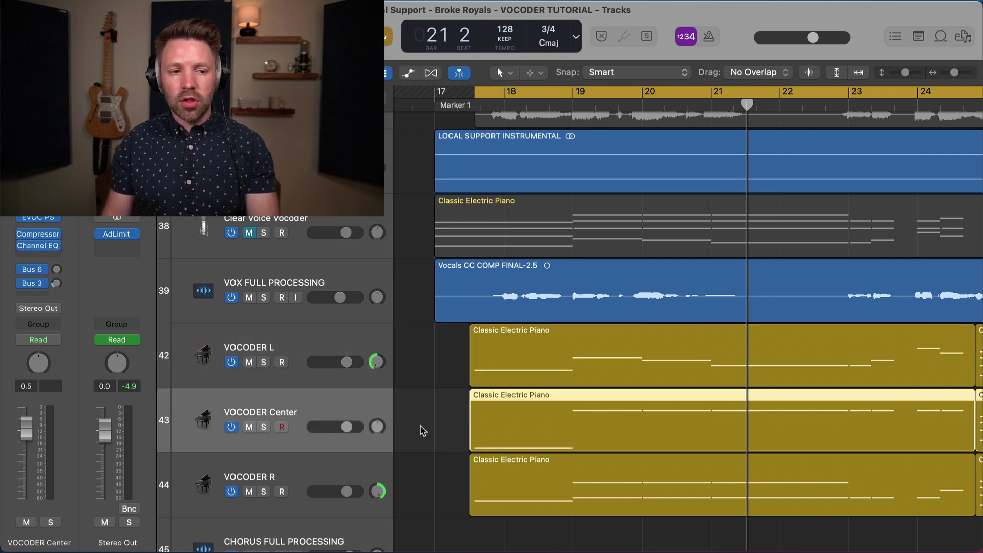
left_click(313, 472)
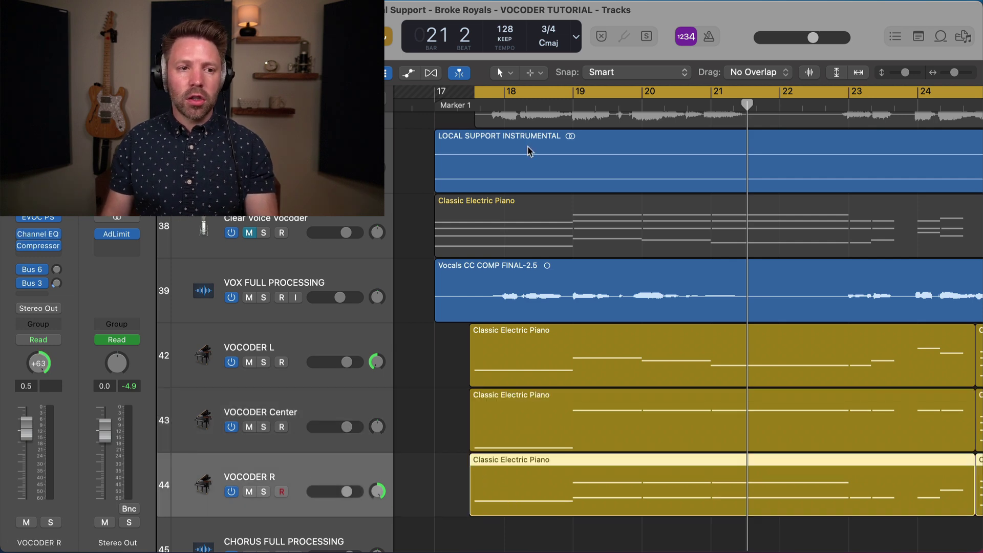
- Play from the loop start with VOCODER L, Center and R soloed together
key("Return")
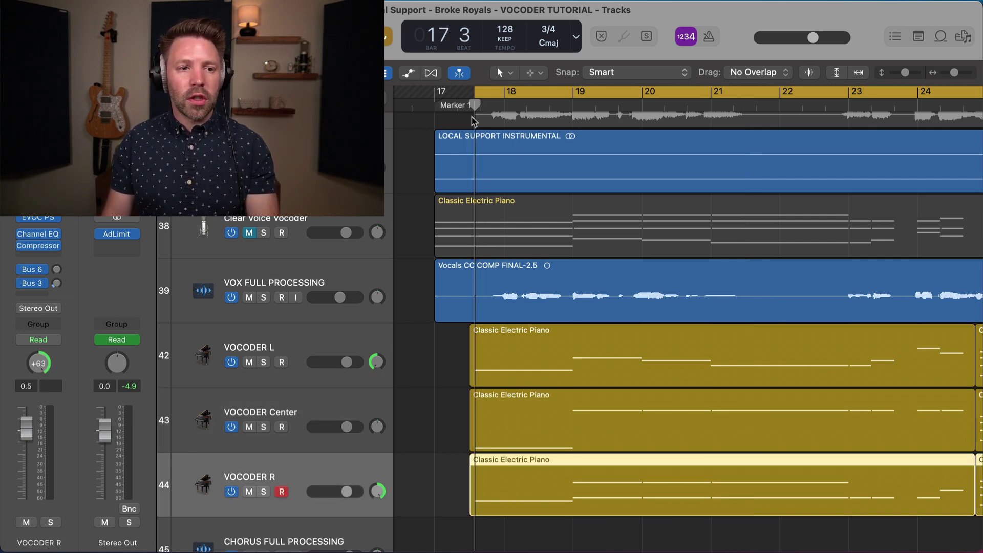
key("space")
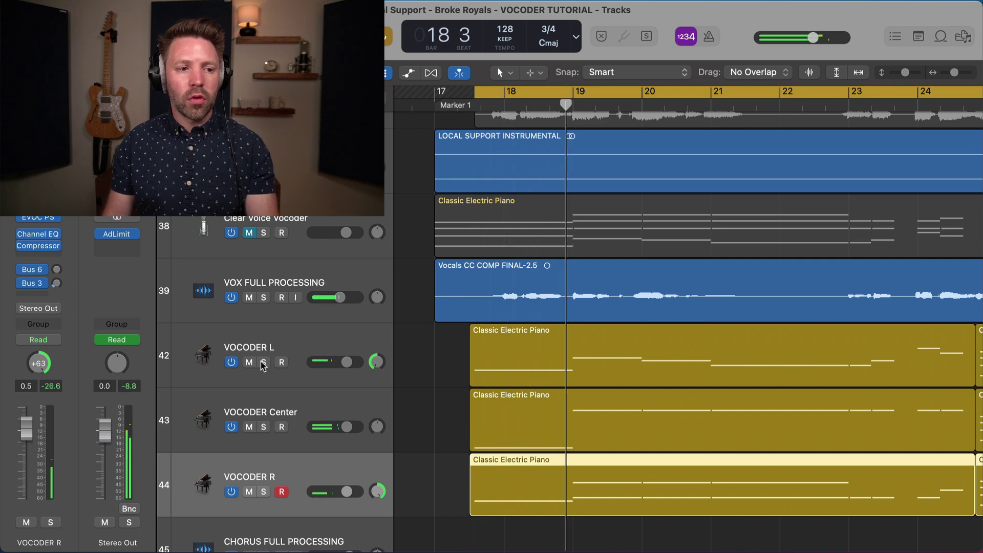
left_click_drag(263, 361, 263, 491)
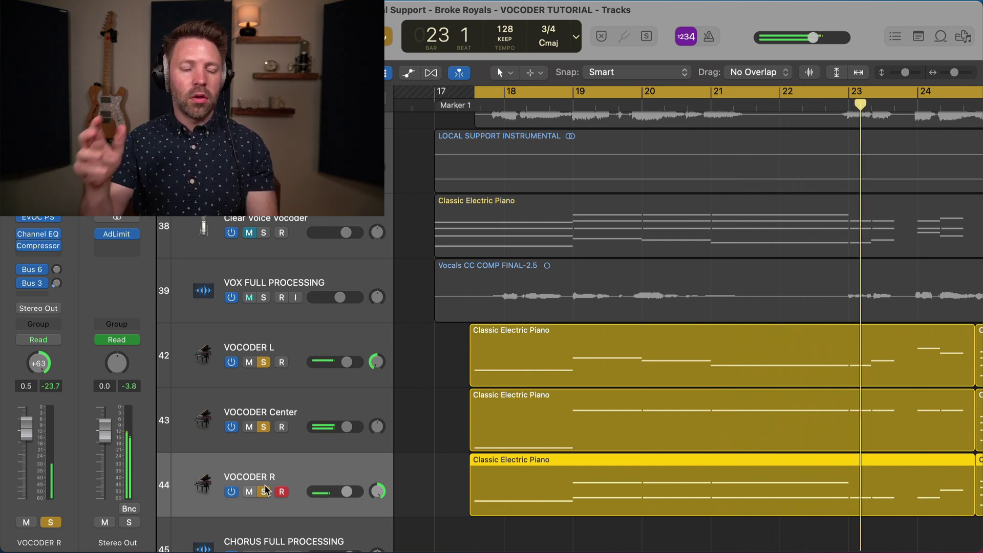
scroll(434, 369, "up", 1)
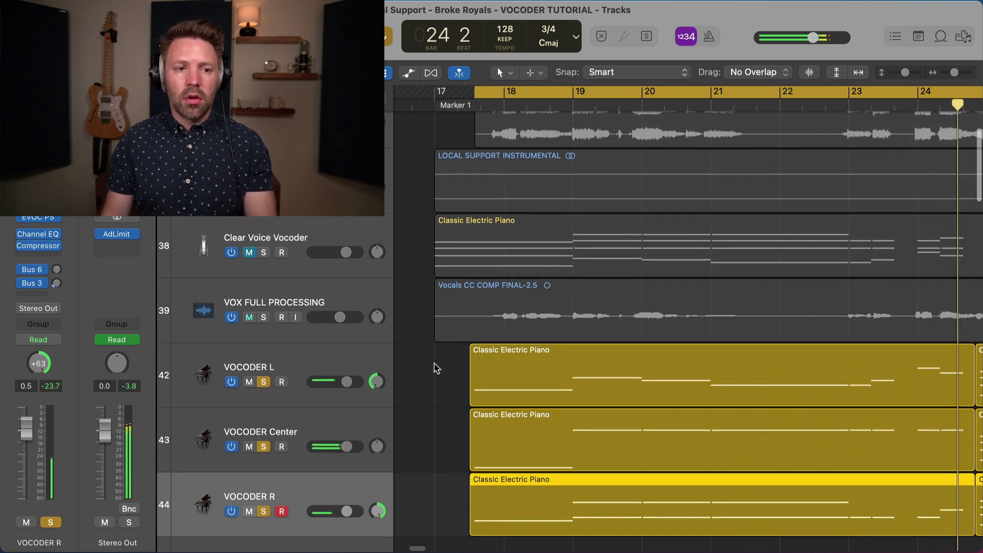
scroll(434, 368, "up", 1)
scroll(416, 357, "left", 3)
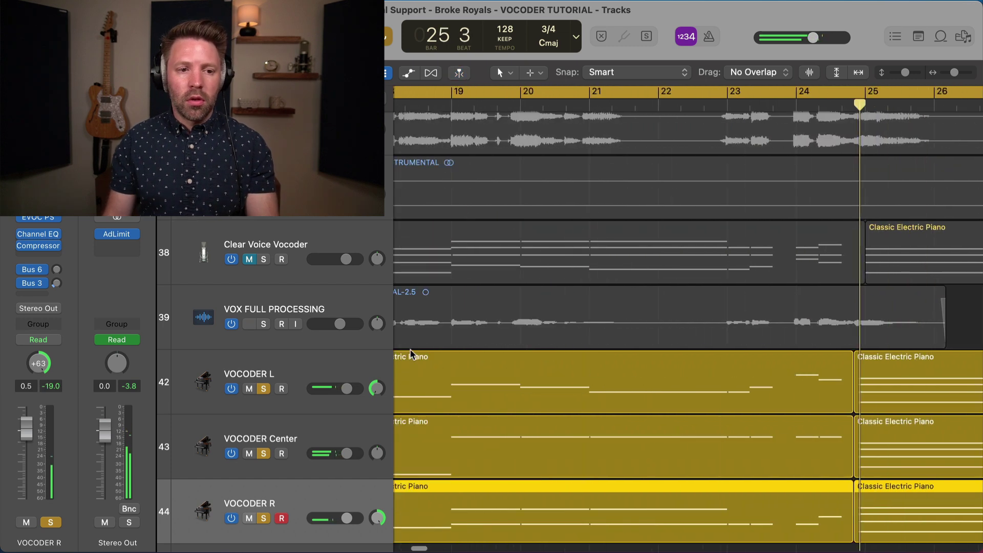
scroll(411, 355, "left", 3)
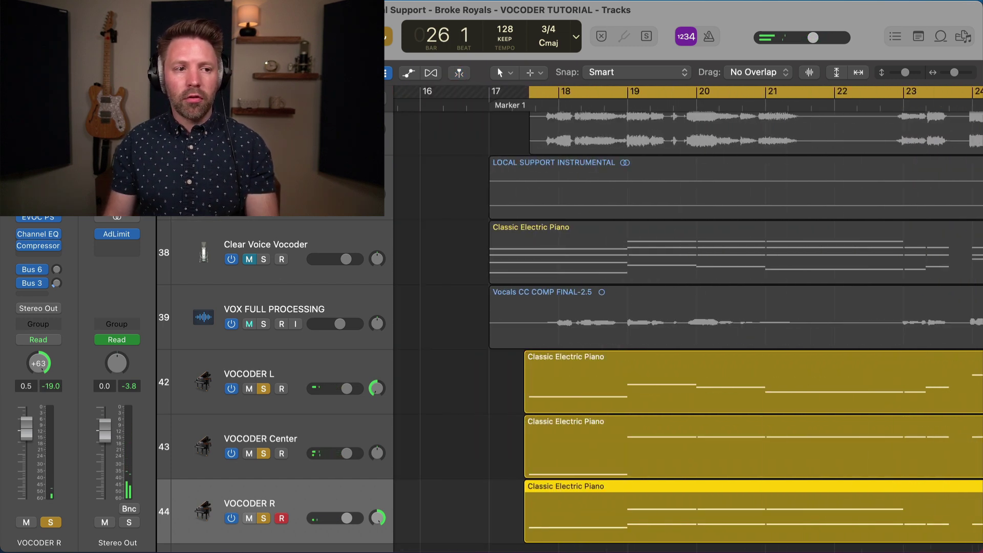
key("ctrl+s")
left_click(265, 260)
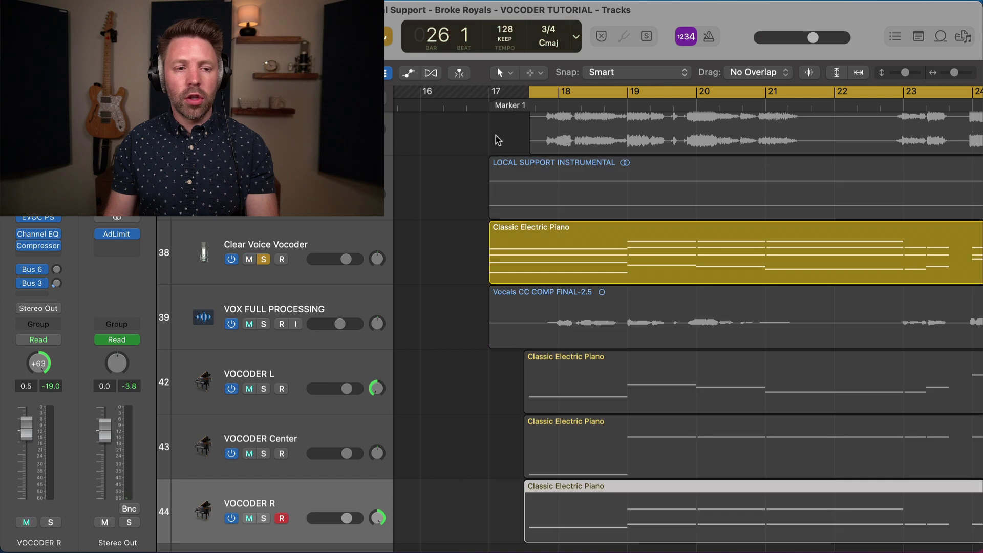
left_click(525, 96)
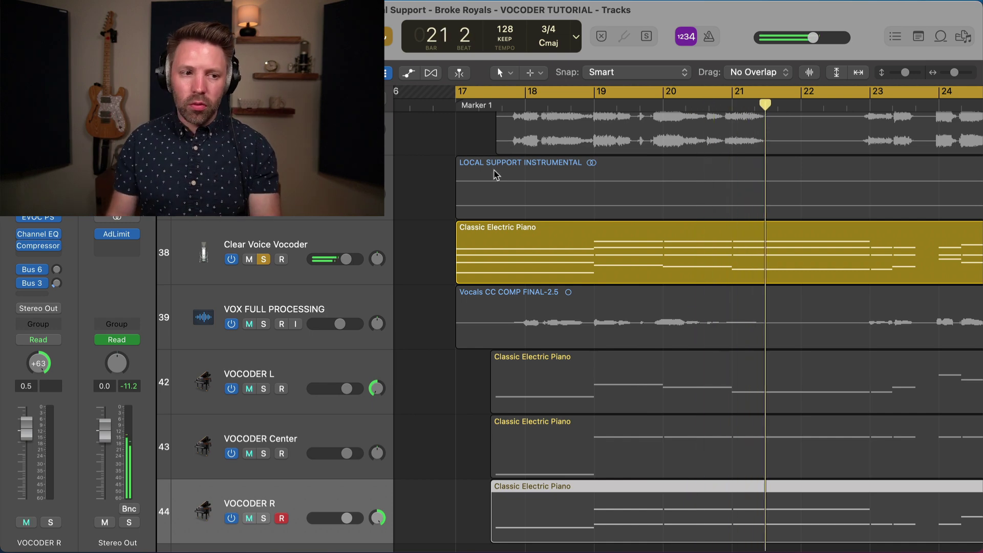
key("s")
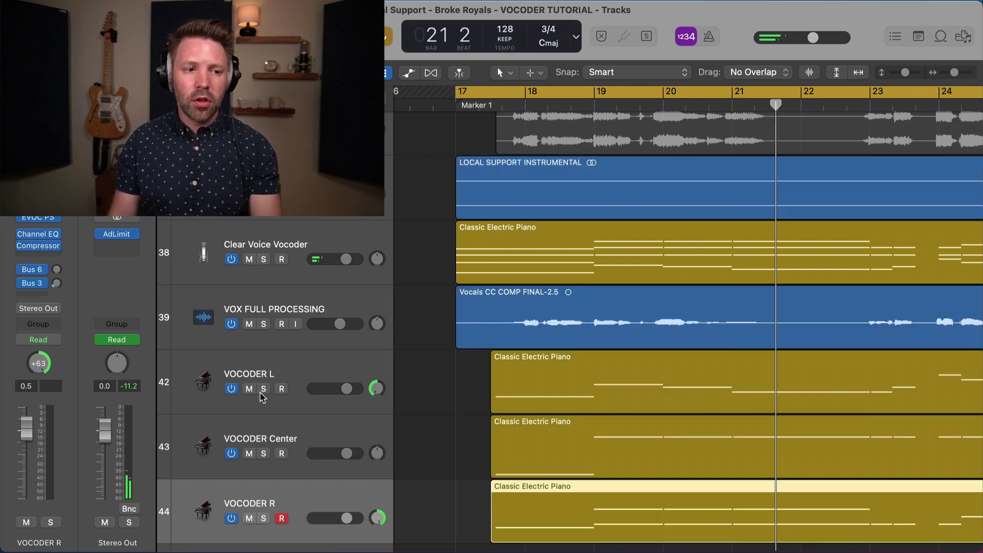
left_click(263, 389)
left_click(262, 453)
left_click(263, 518)
key("Return")
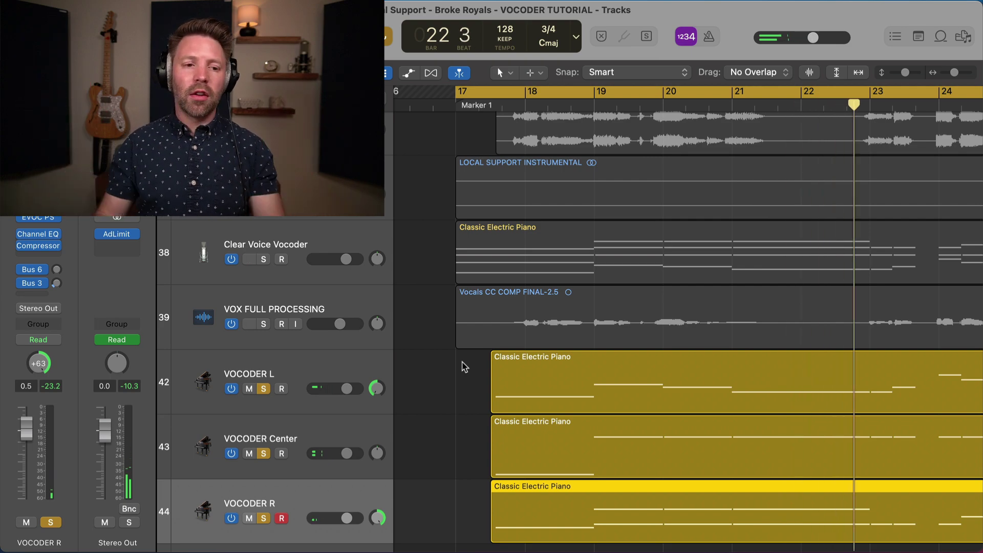
key("super+Left")
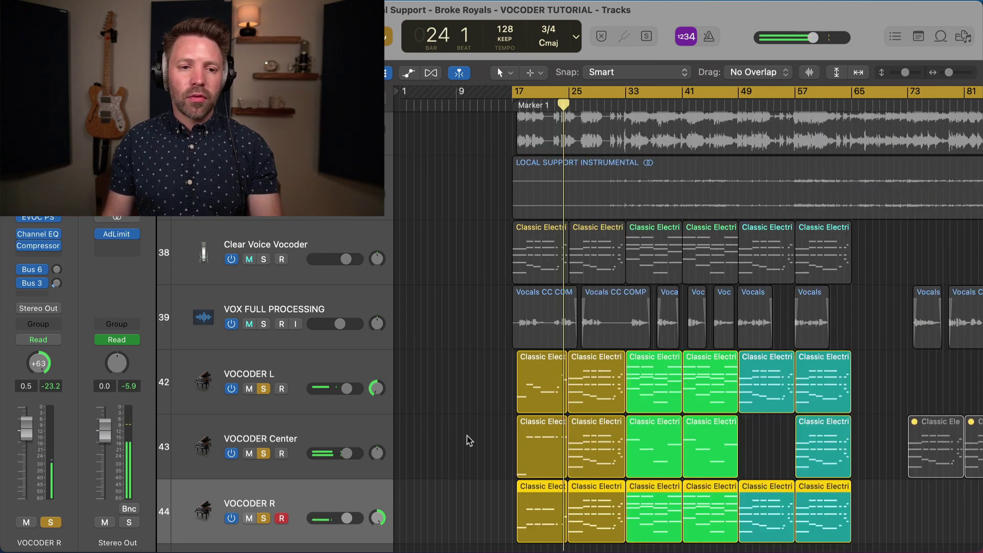
key("super+Left")
key("super+Right")
key("super+Right")
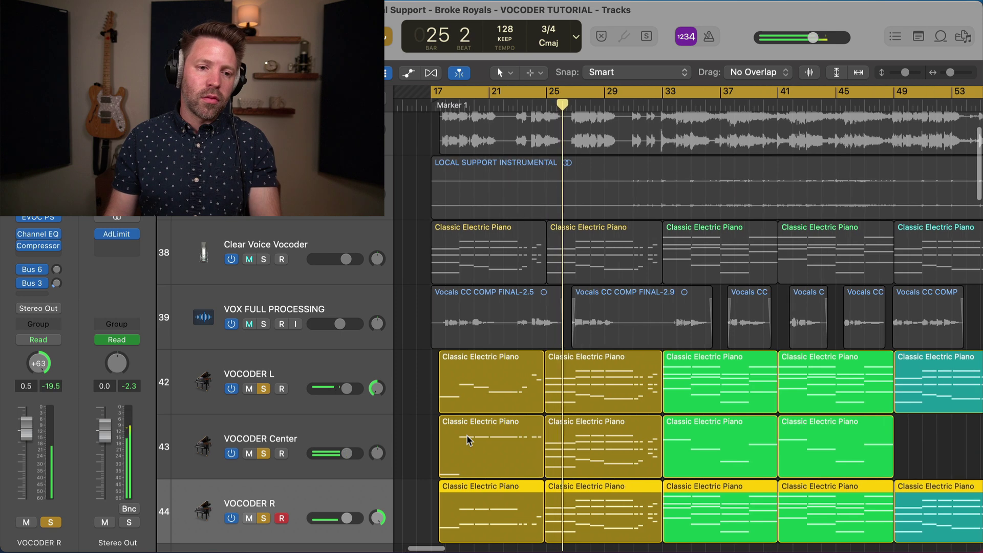
key("super+Right")
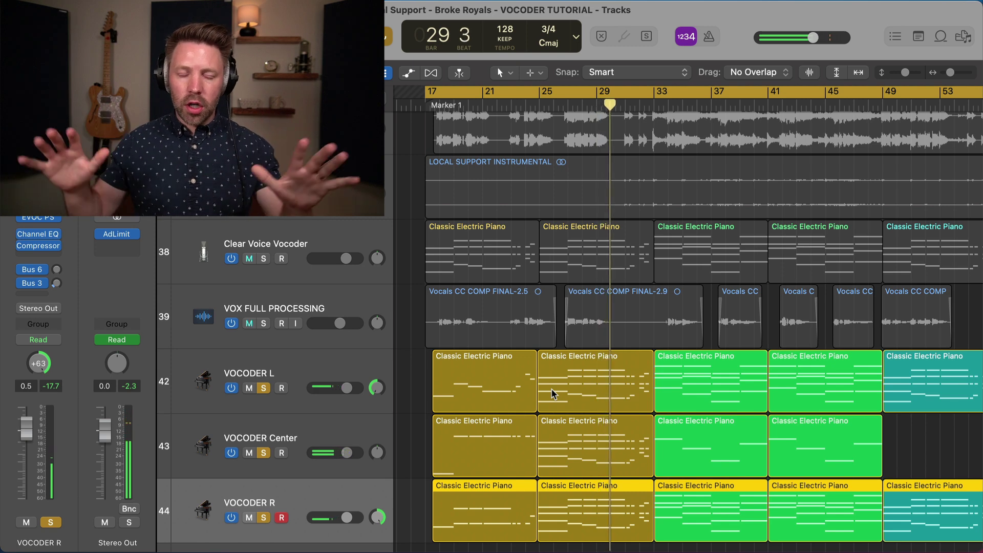
scroll(588, 414, "right", 3)
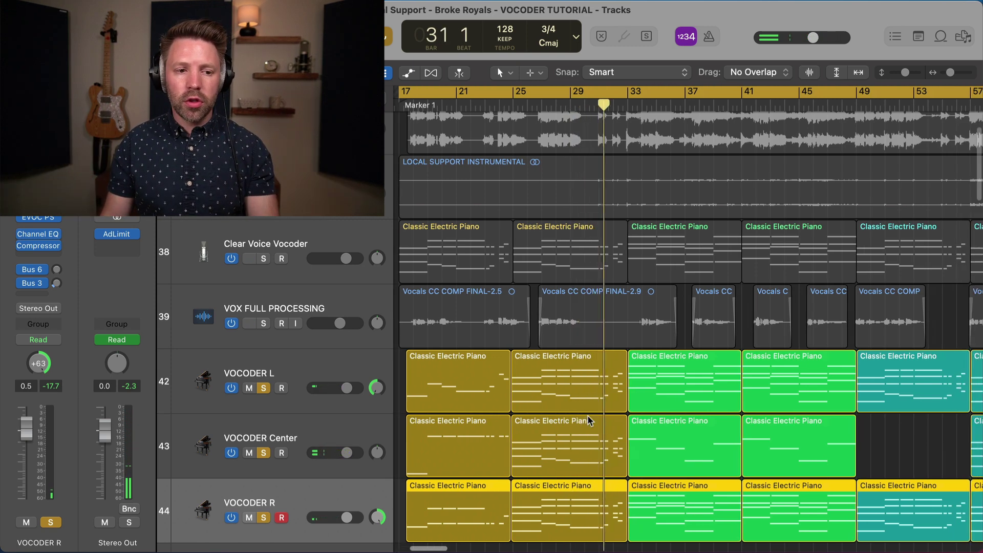
scroll(587, 414, "right", 1)
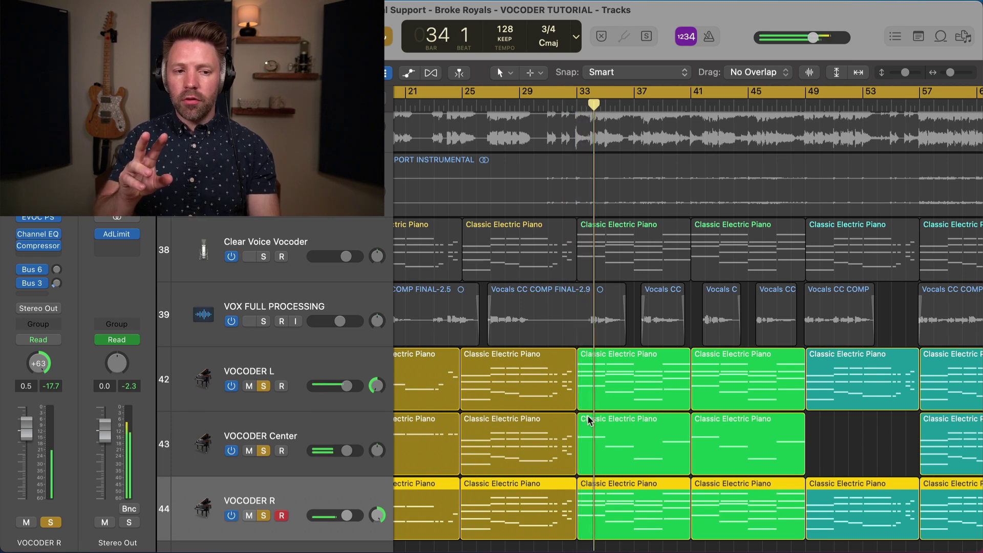
left_click(264, 385)
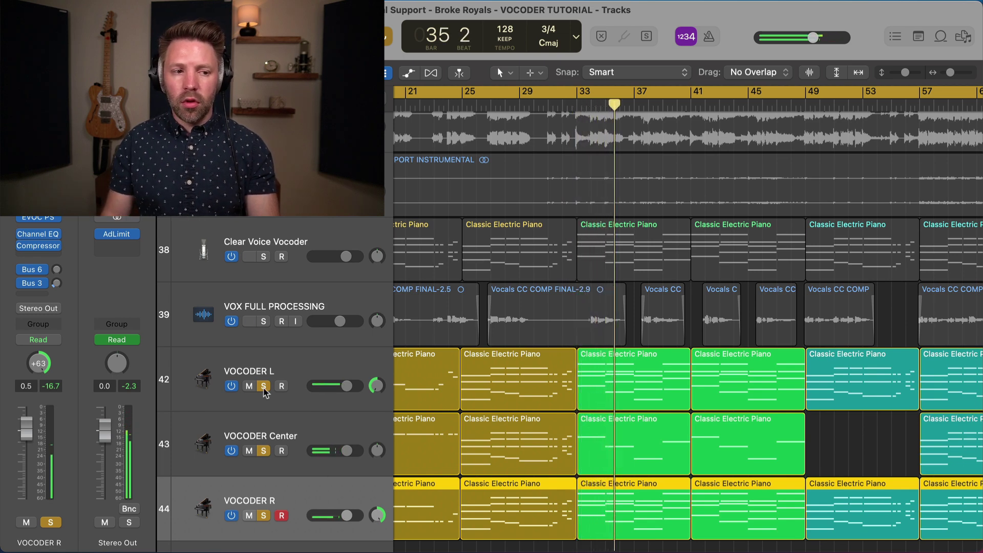
left_click(263, 515)
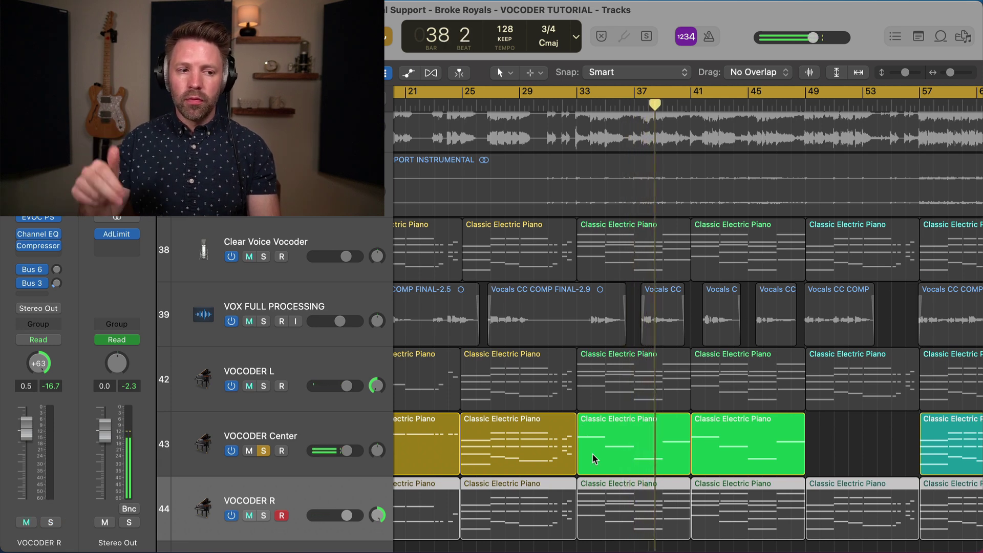
left_click(264, 385)
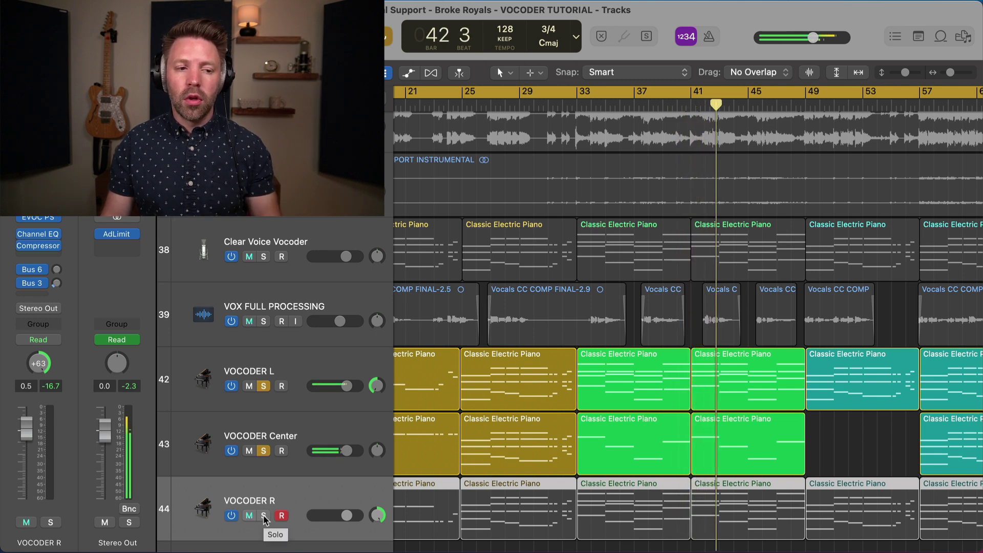
left_click(263, 514)
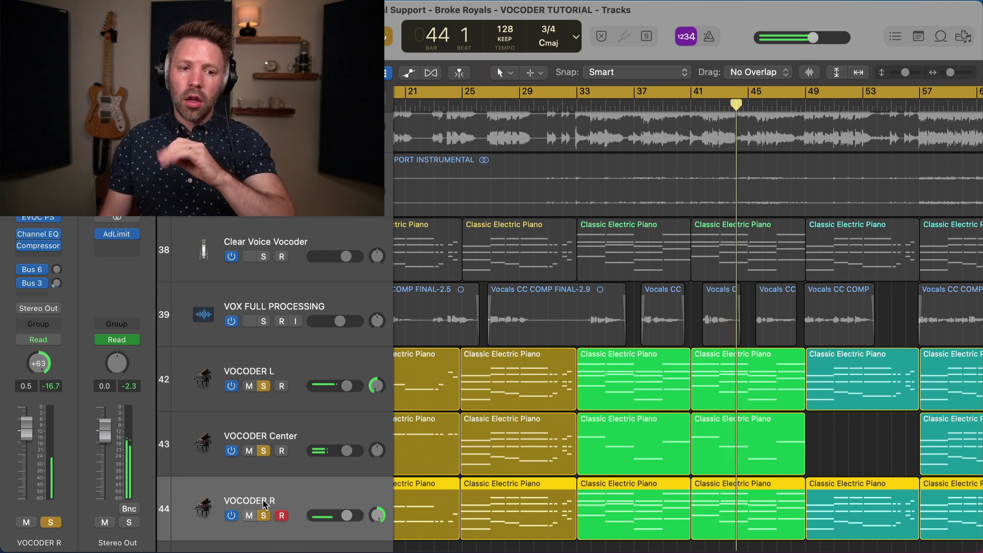
scroll(431, 457, "right", 2)
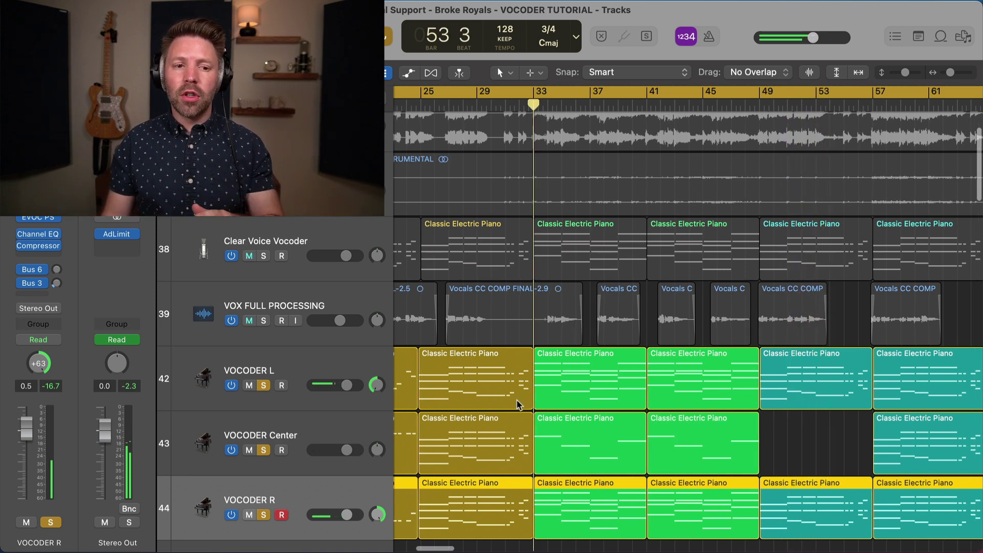
key("super+Left")
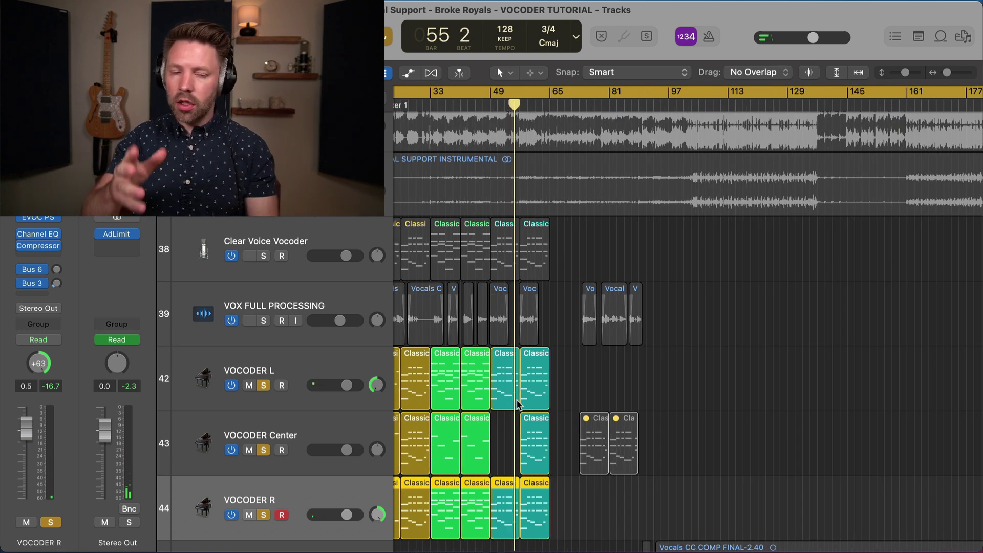
- Turn off solo on VOCODER L, VOCODER Center and VOCODER R
left_click(263, 386)
left_click(263, 450)
left_click(263, 515)
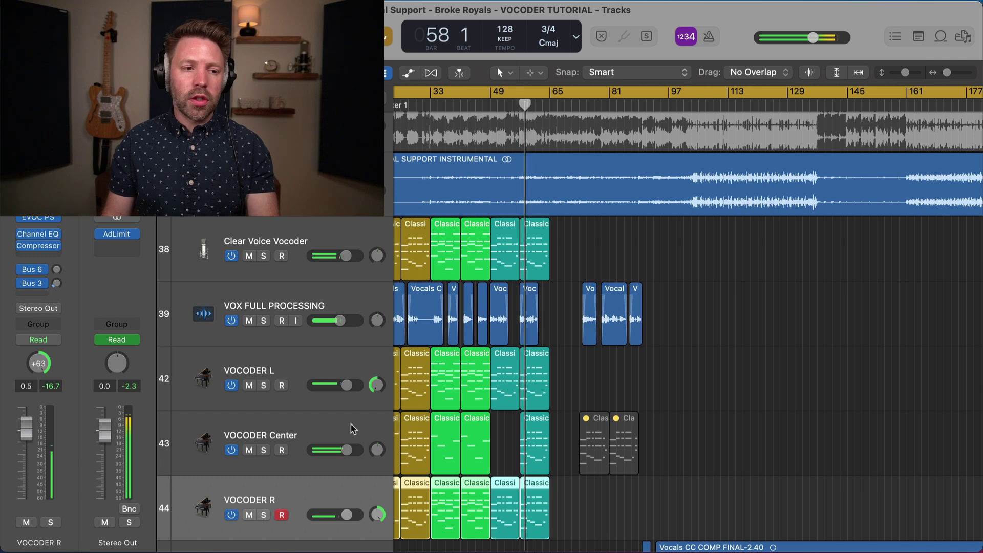
scroll(461, 353, "up", 3)
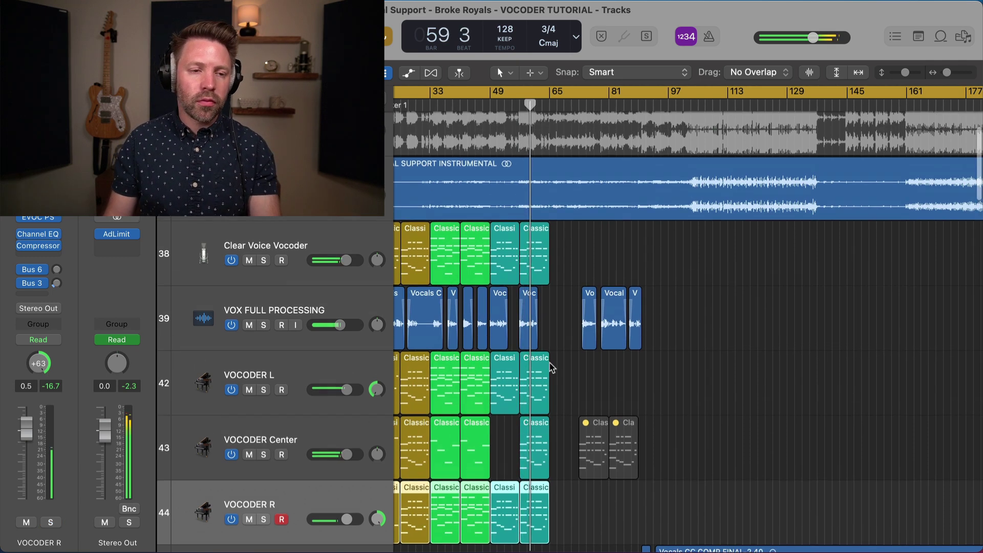
scroll(538, 360, "up", 2)
scroll(549, 367, "down", 3)
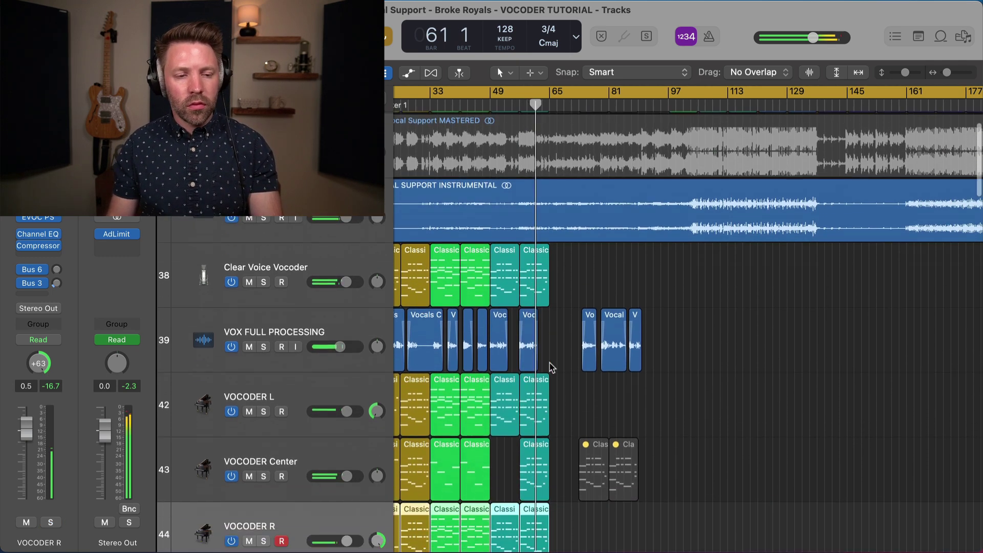
scroll(550, 368, "down", 2)
scroll(551, 367, "up", 1)
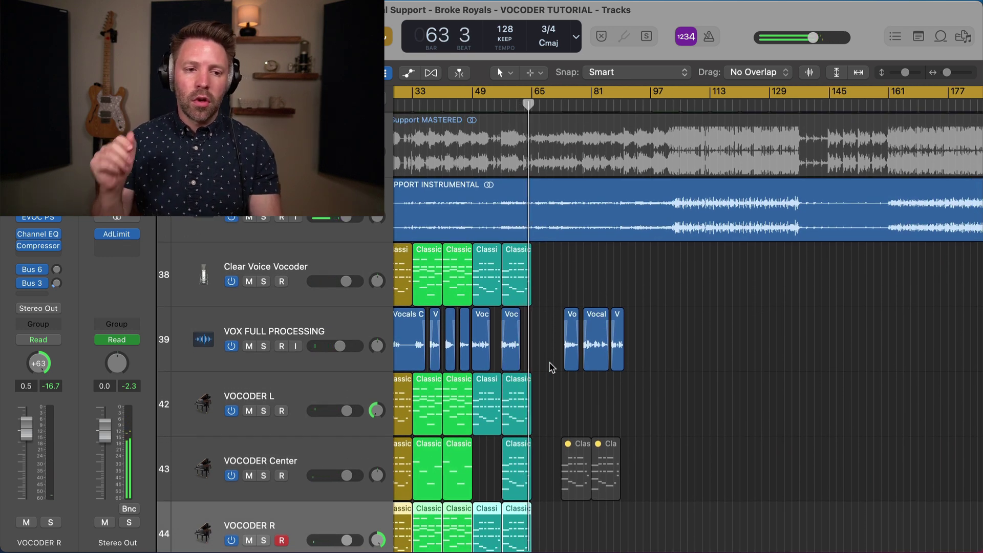
scroll(550, 367, "up", 3)
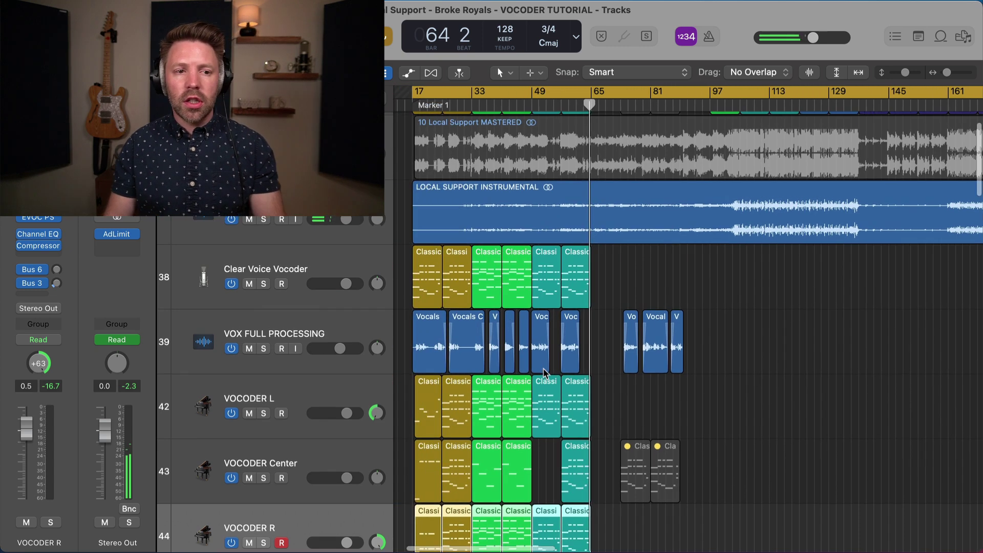
scroll(550, 367, "up", 3)
scroll(543, 373, "down", 5)
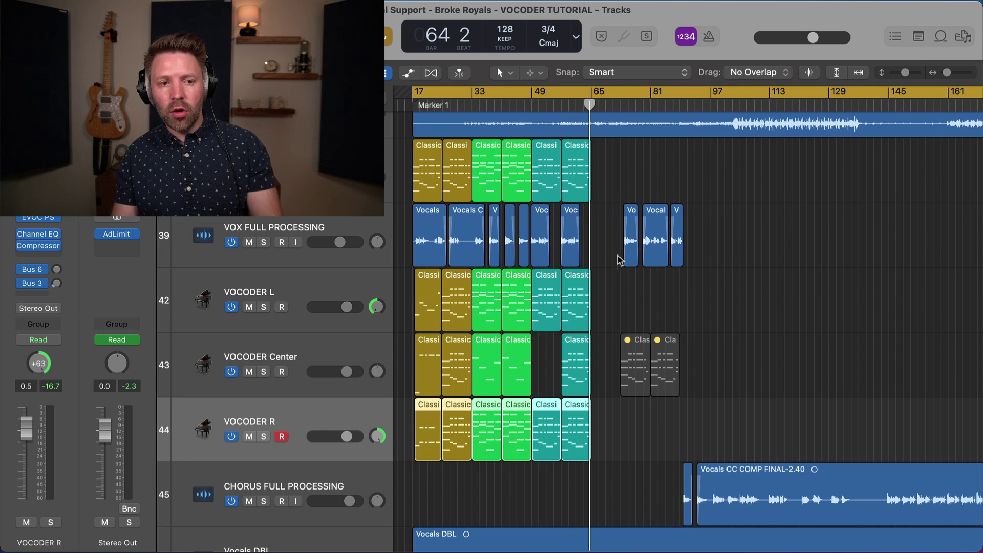
scroll(611, 392, "right", 3)
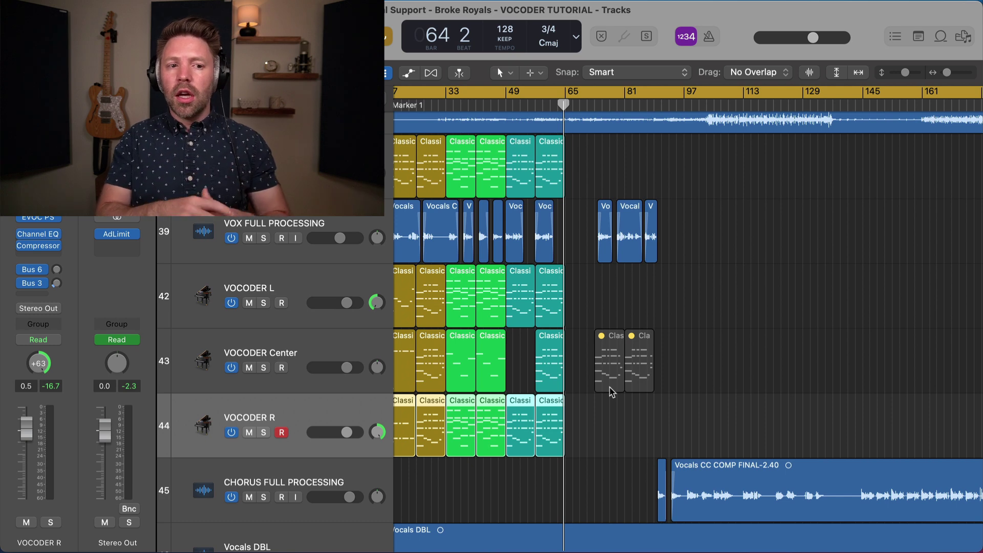
scroll(610, 392, "up", 5)
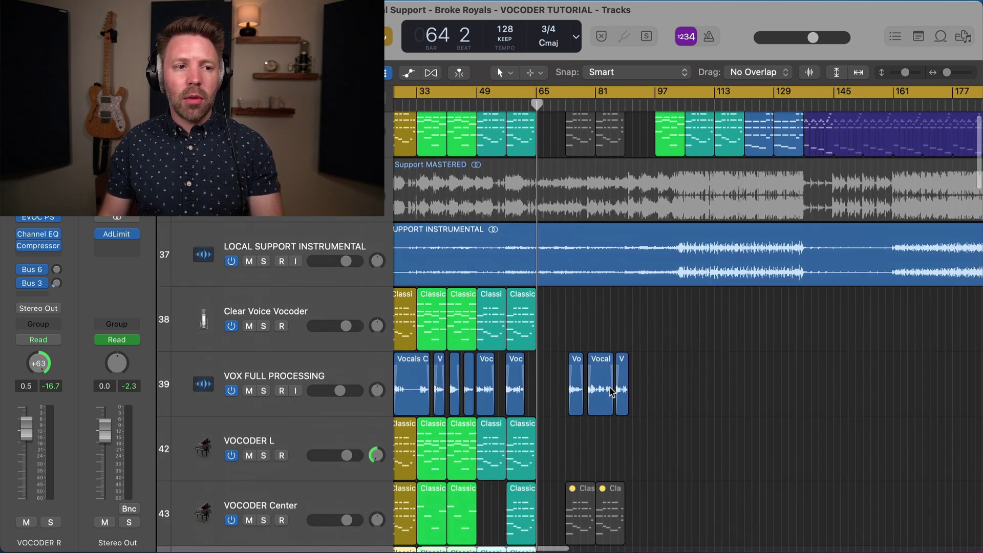
scroll(558, 123, "down", 8)
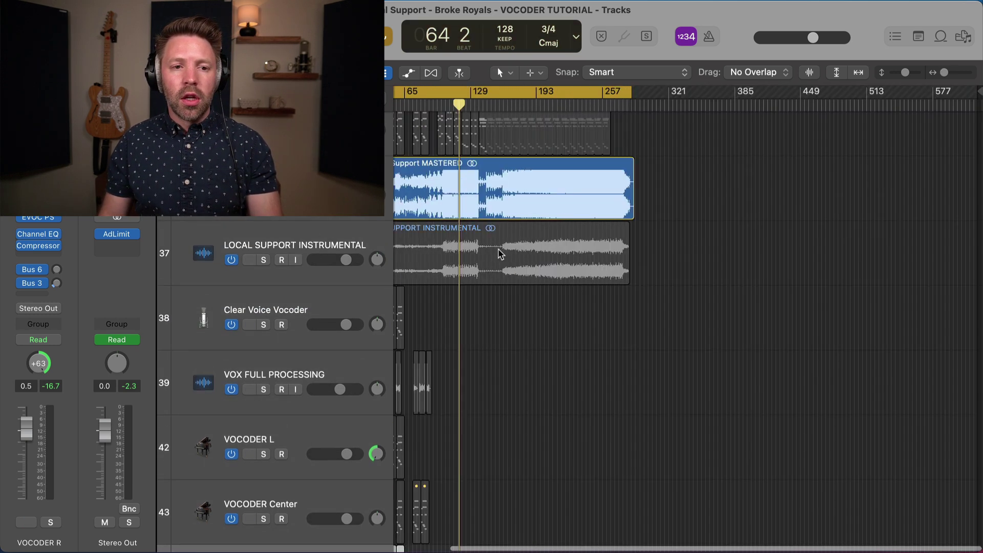
- Start playback from around bar 158 and zoom in on the timeline
key("Return")
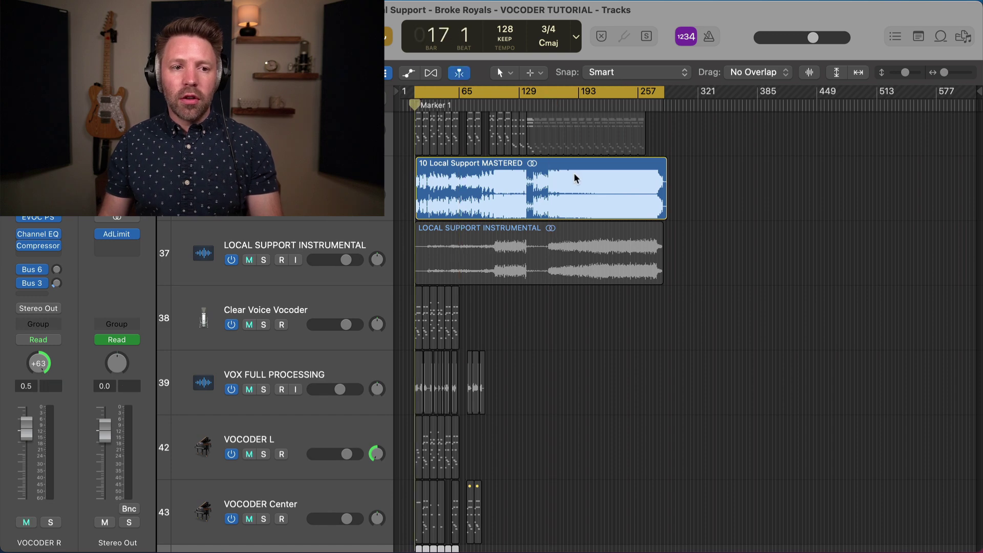
double_click(546, 105)
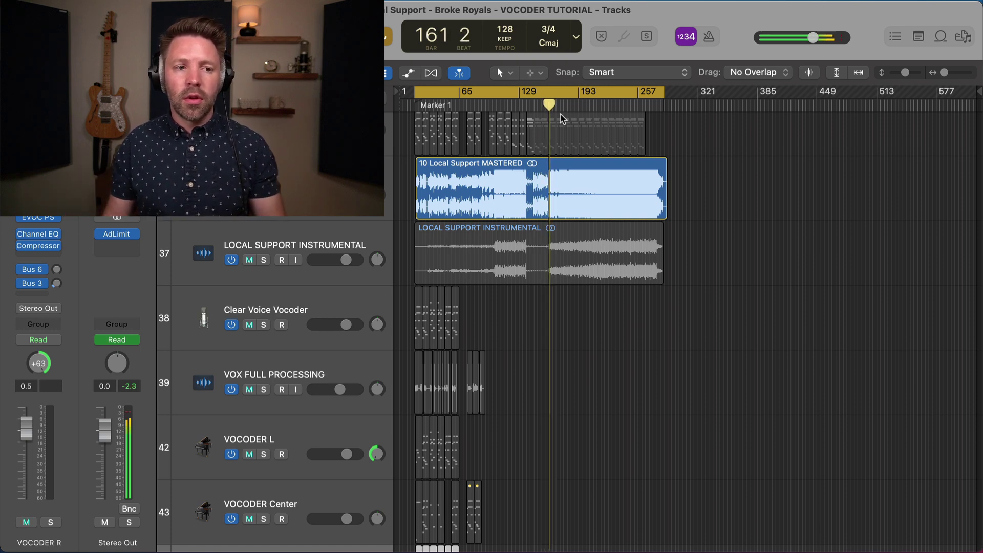
key("super+Right")
key("super+Left")
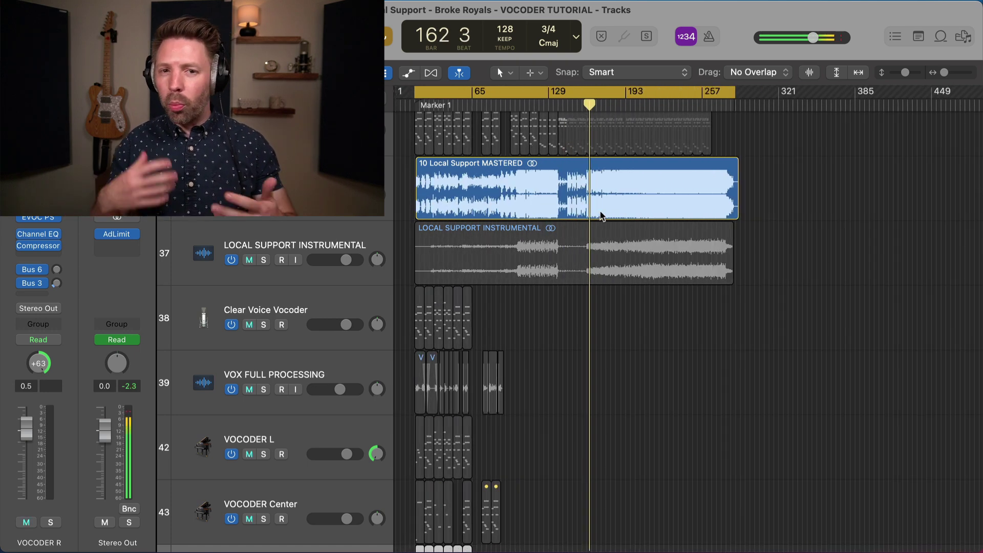
key("super+Right")
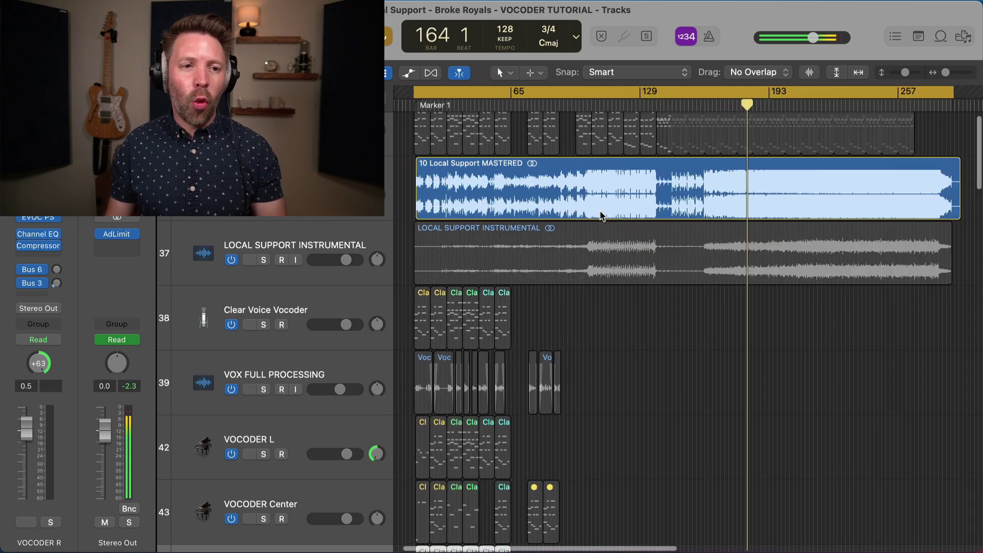
key("super+Right")
key("super+Right")
key("super+Right")
key("super+Right")
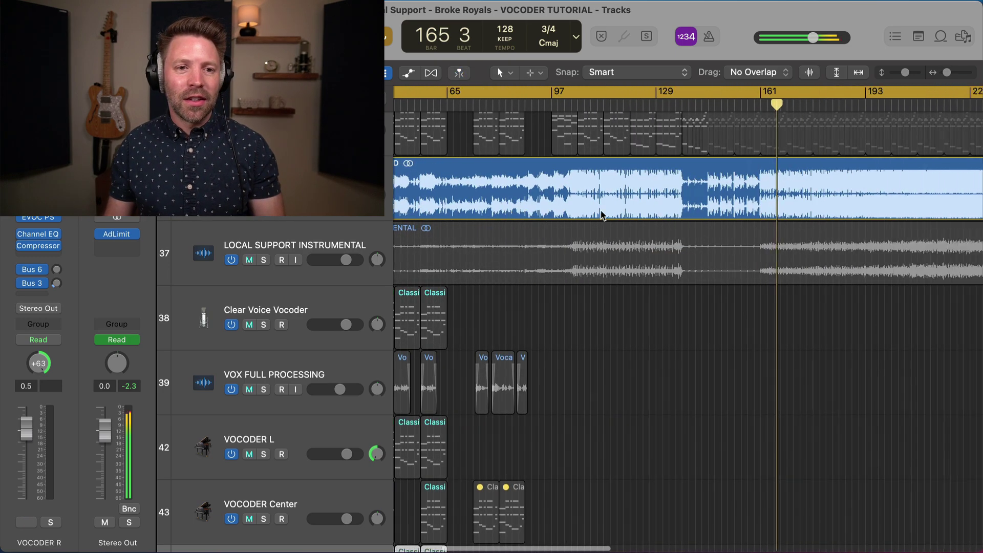
scroll(601, 215, "down", 3)
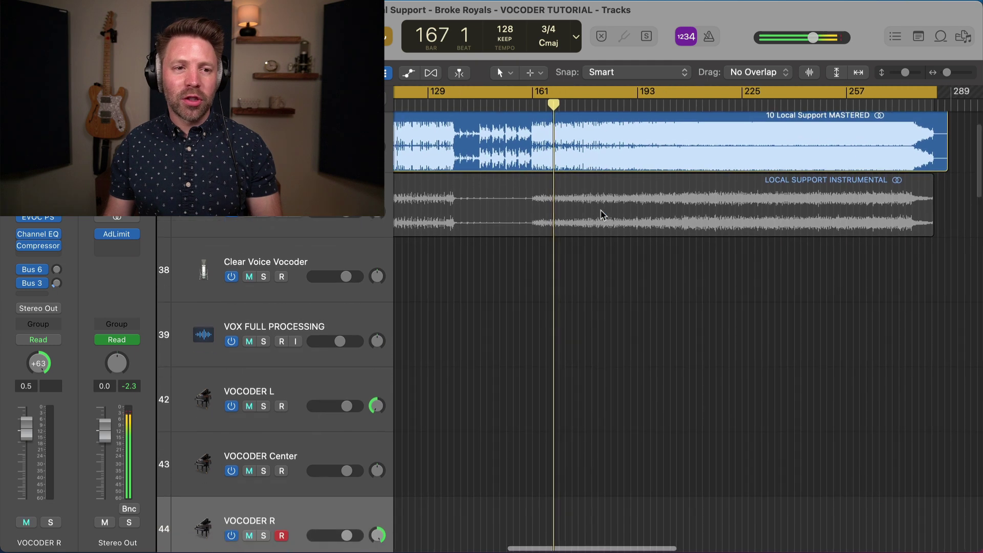
scroll(601, 215, "left", 2)
scroll(601, 215, "left", 3)
scroll(601, 214, "left", 2)
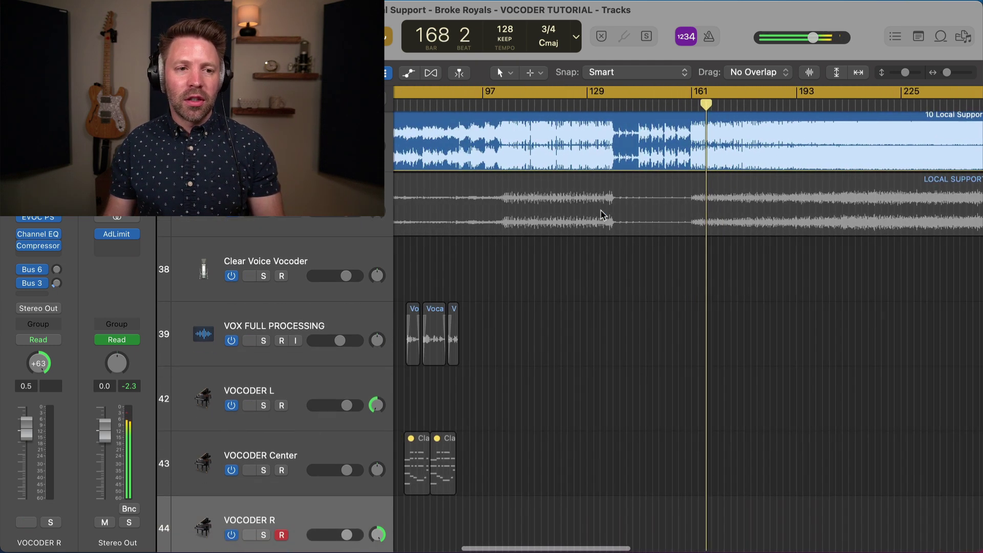
scroll(601, 215, "left", 2)
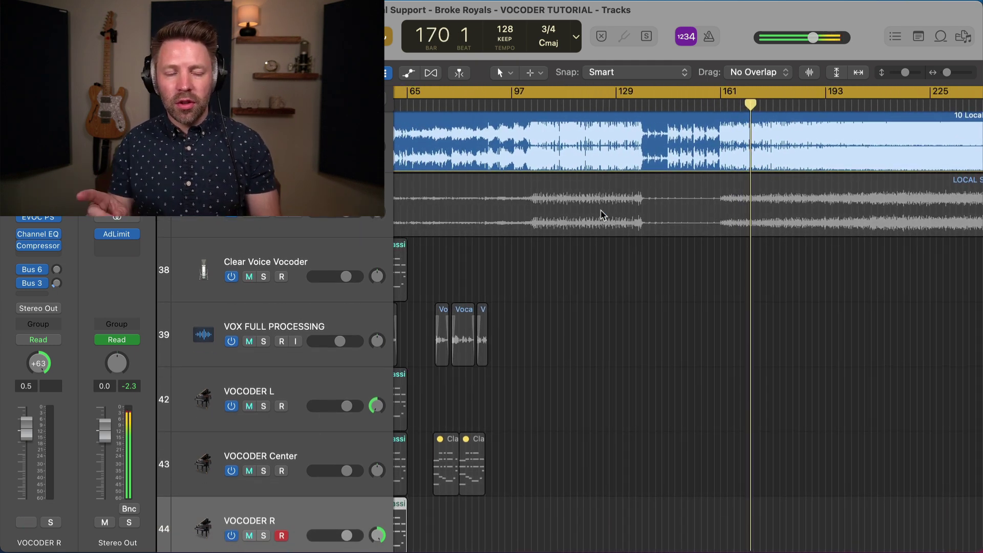
scroll(601, 216, "left", 3)
scroll(601, 216, "left", 3)
scroll(601, 215, "left", 2)
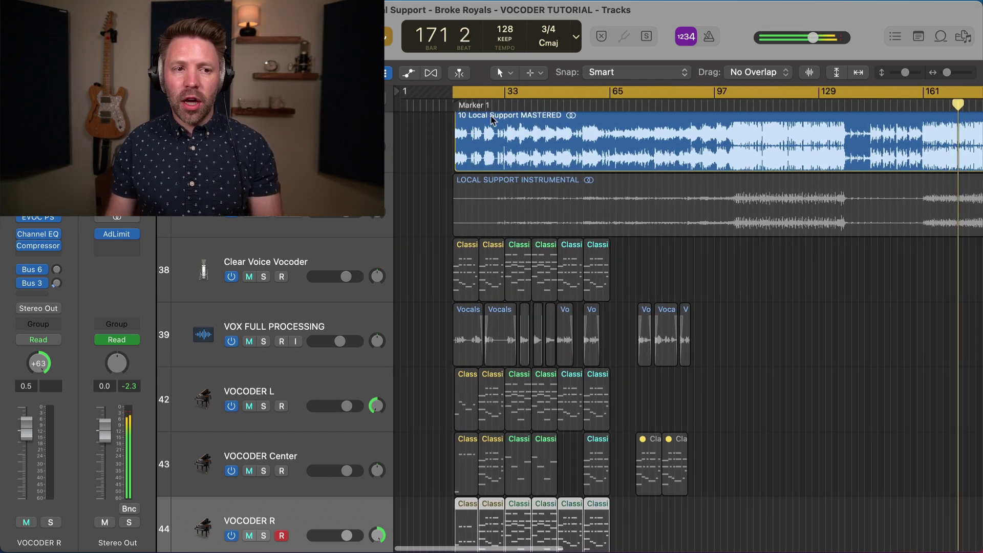
key("m")
left_click(453, 99)
key("m")
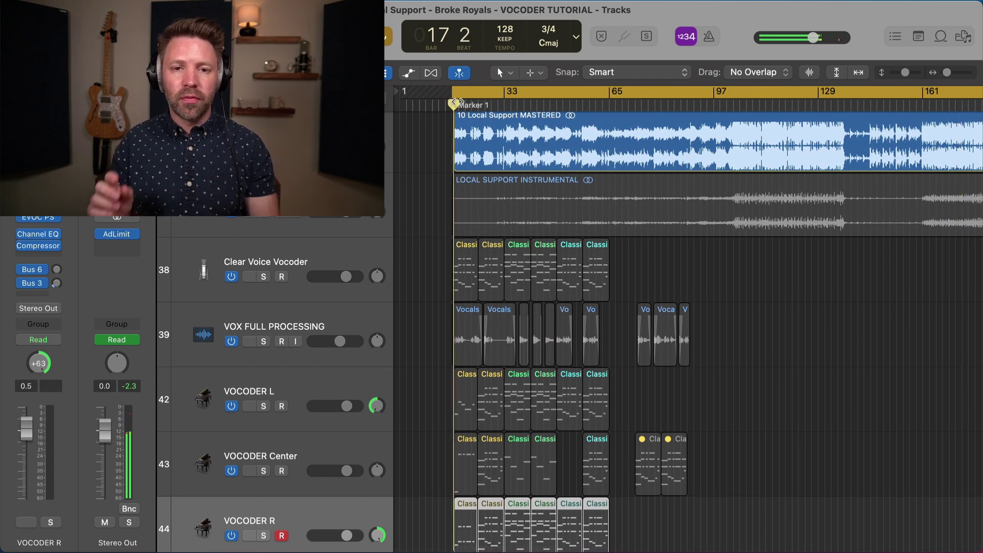